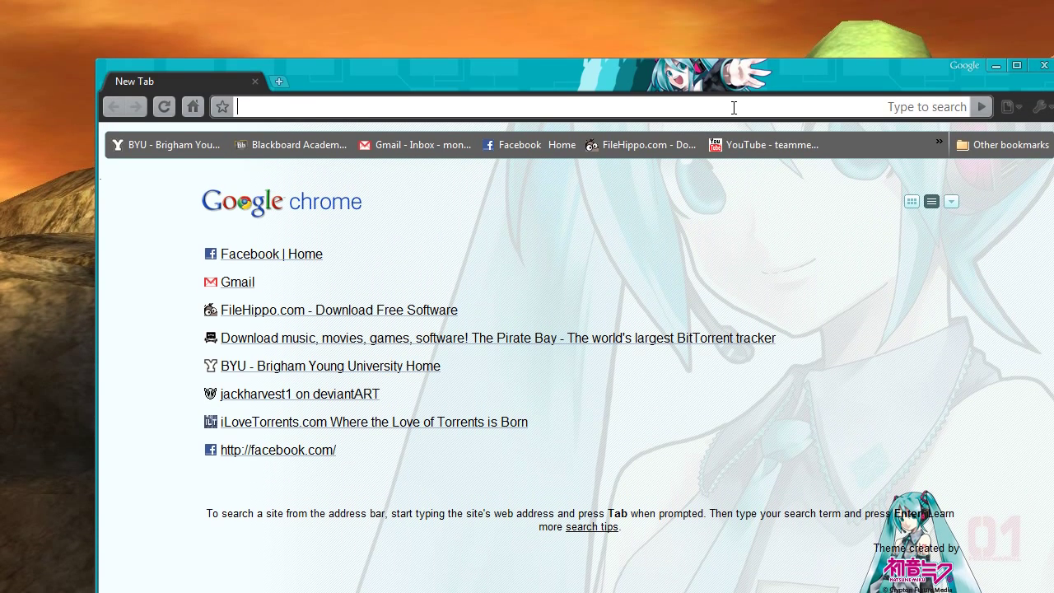
# Load filehippo.com in Chrome and search the site for 'gimp'
pyautogui.write('filehippo.com/')
pyautogui.press('Return')
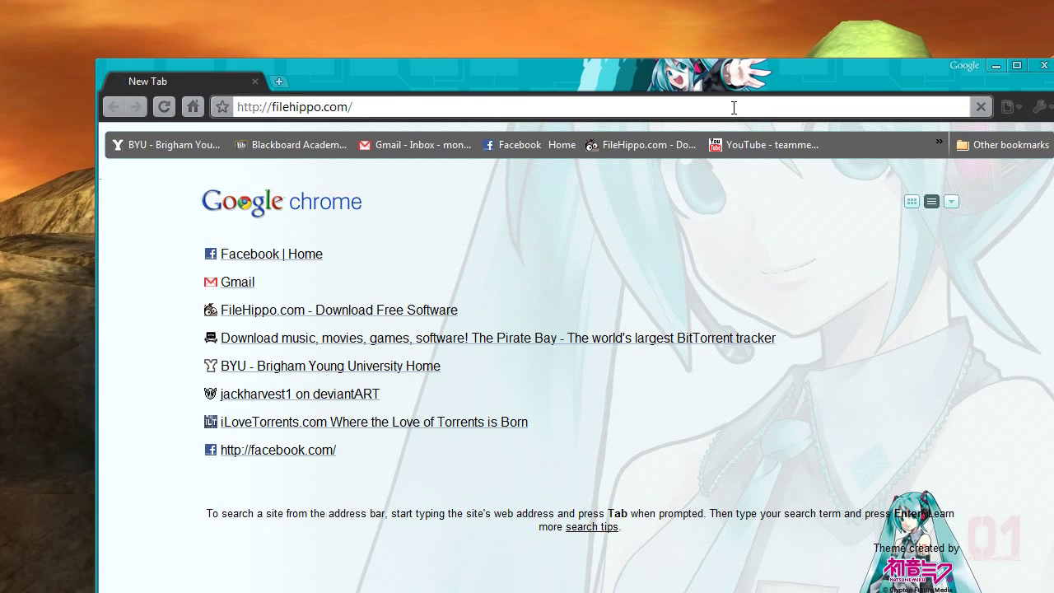
pyautogui.click(814, 139)
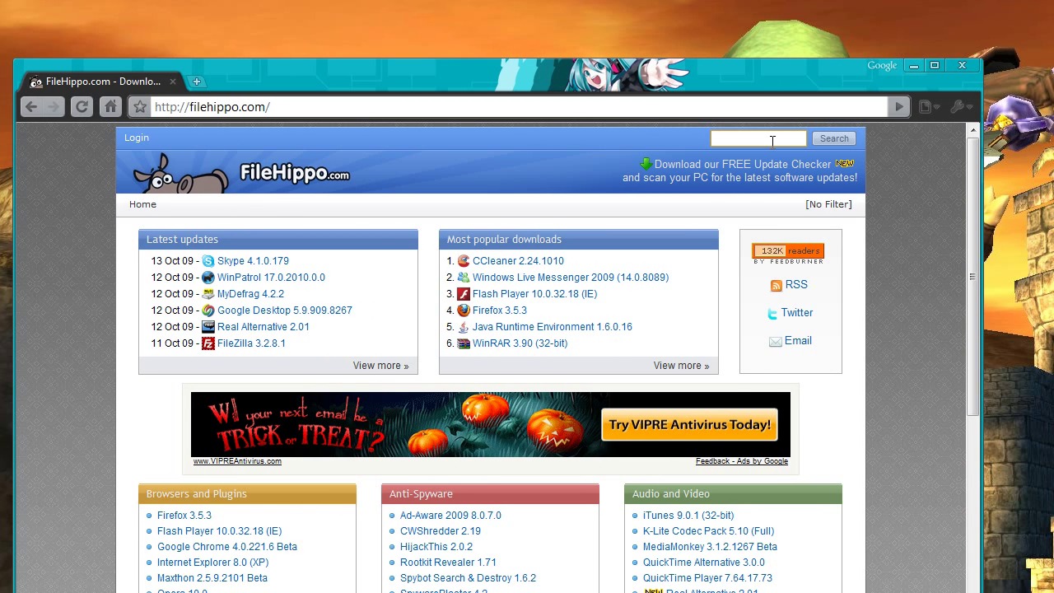
pyautogui.write('gimp')
pyautogui.press('Return')
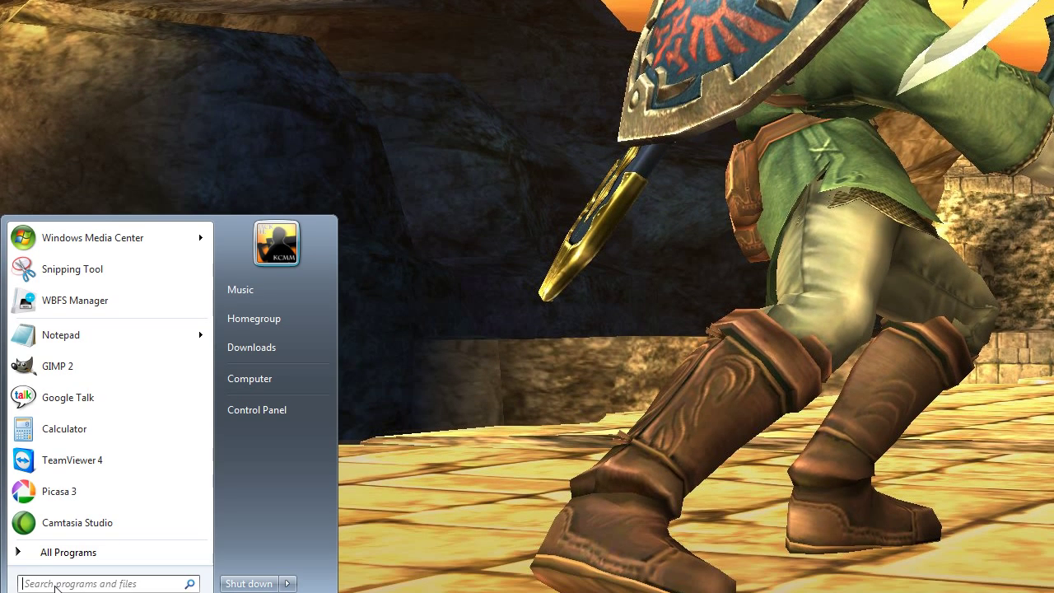
# Launch GIMP 2 from Start, move the CSPs folder window up, and select the palette tools .scm script
pyautogui.write('gimp')
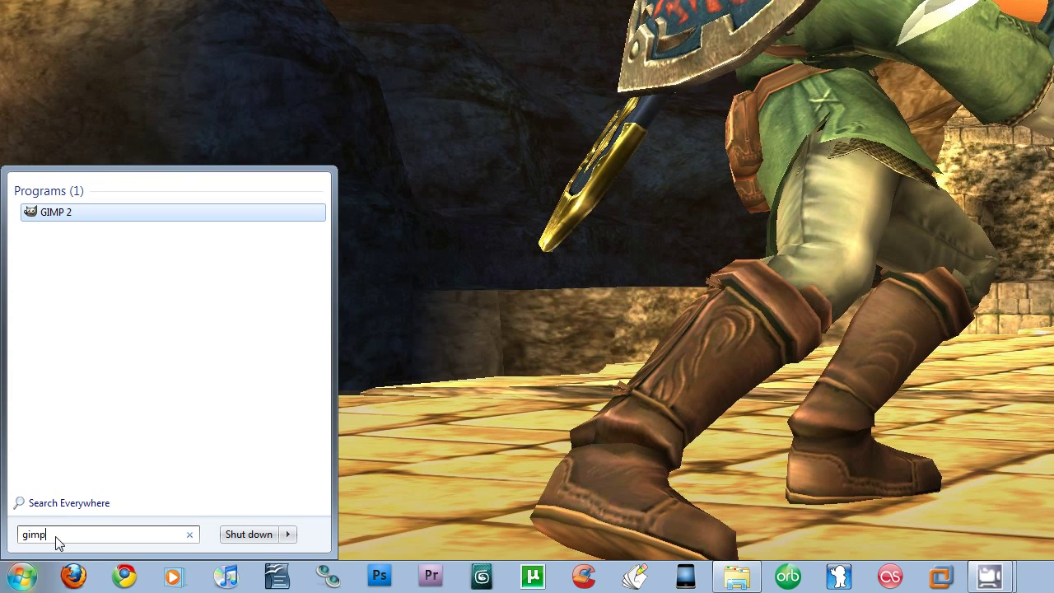
pyautogui.press('Return')
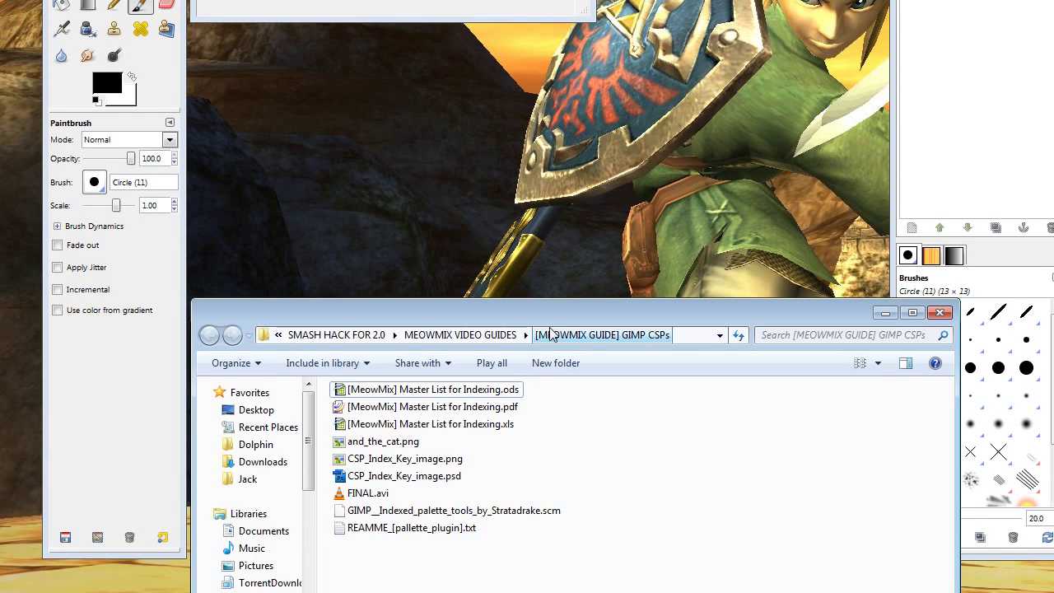
pyautogui.moveTo(562, 316); pyautogui.dragTo(557, 216)
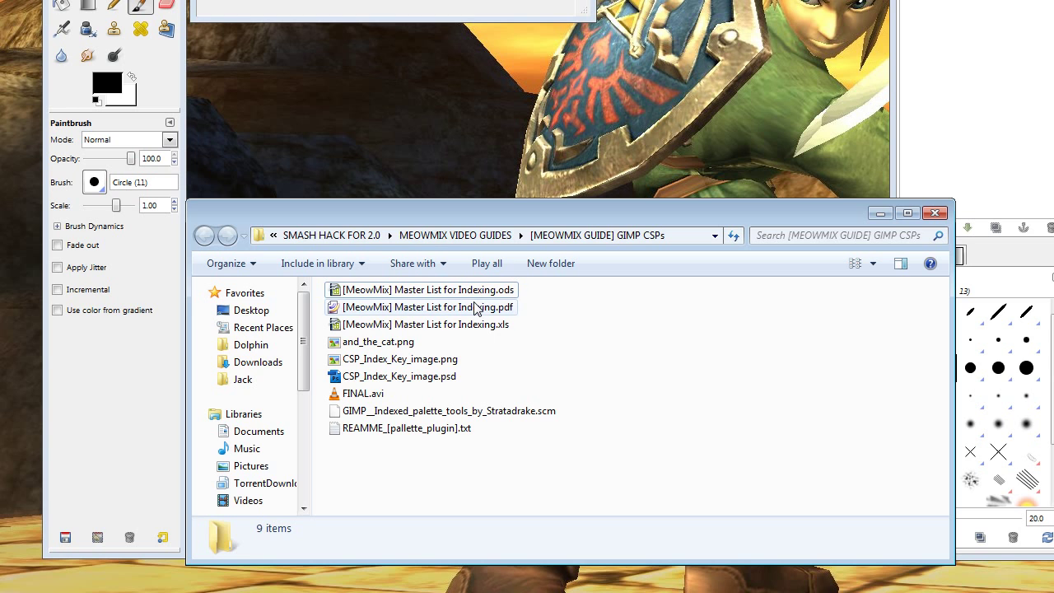
pyautogui.click(502, 416)
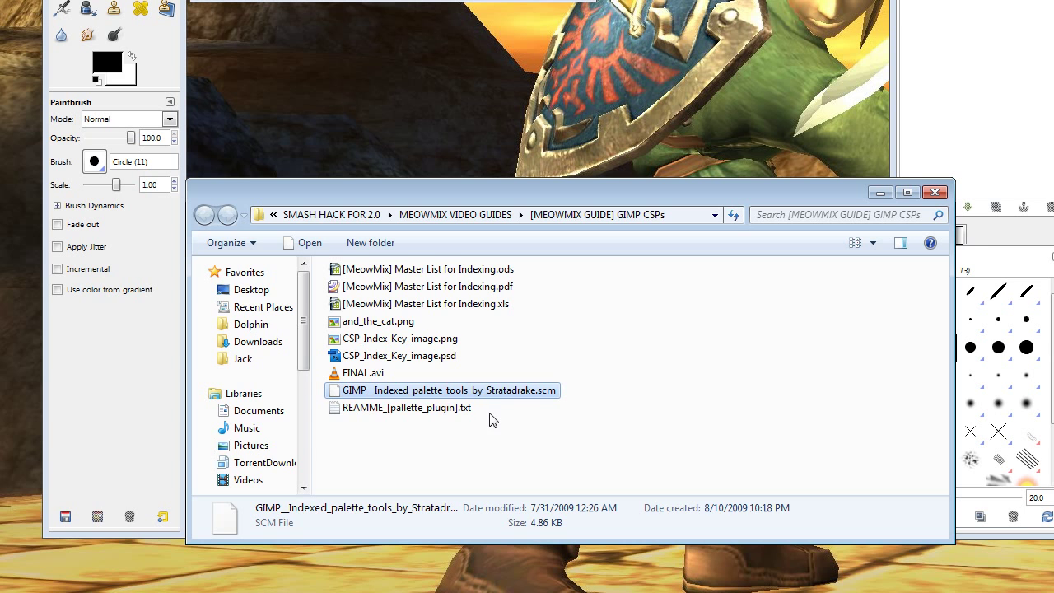
pyautogui.doubleClick(465, 407)
pyautogui.scroll(-3, 437, 228)
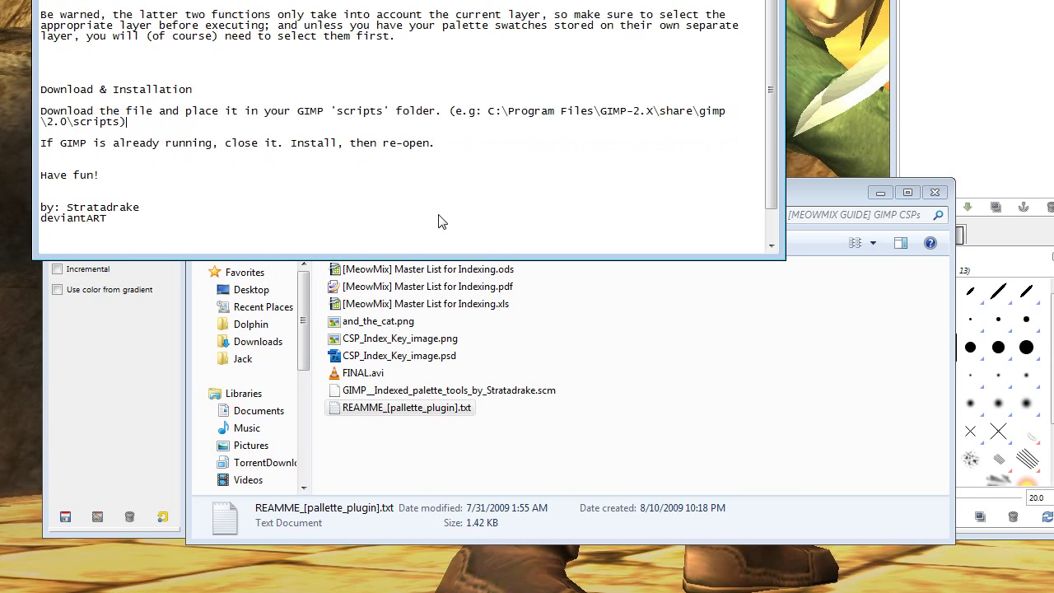
pyautogui.moveTo(445, 111); pyautogui.dragTo(458, 121)
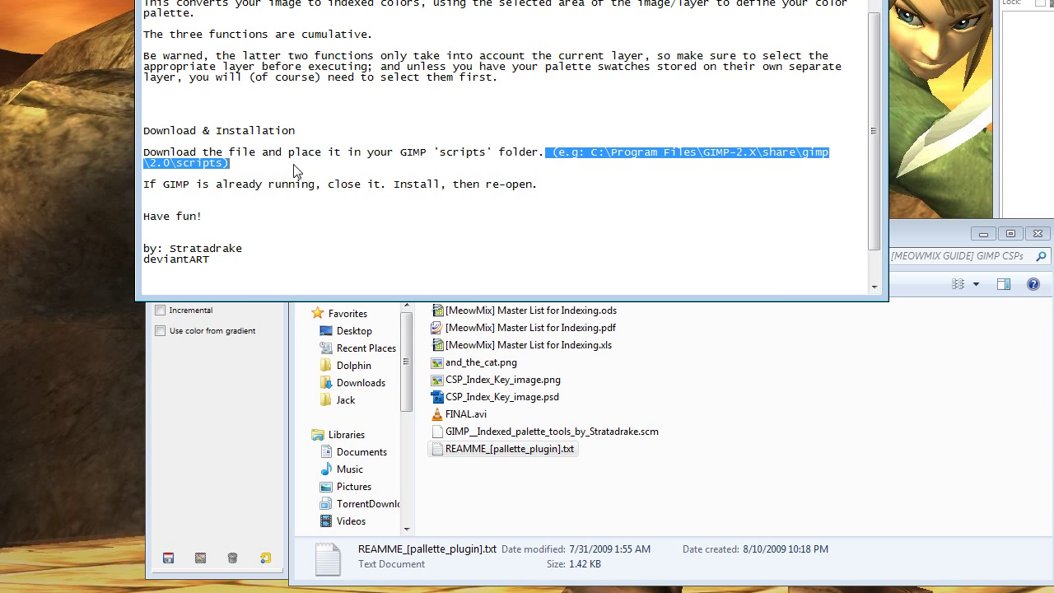
pyautogui.click(277, 170)
pyautogui.moveTo(180, 171); pyautogui.dragTo(239, 168)
pyautogui.click(243, 169)
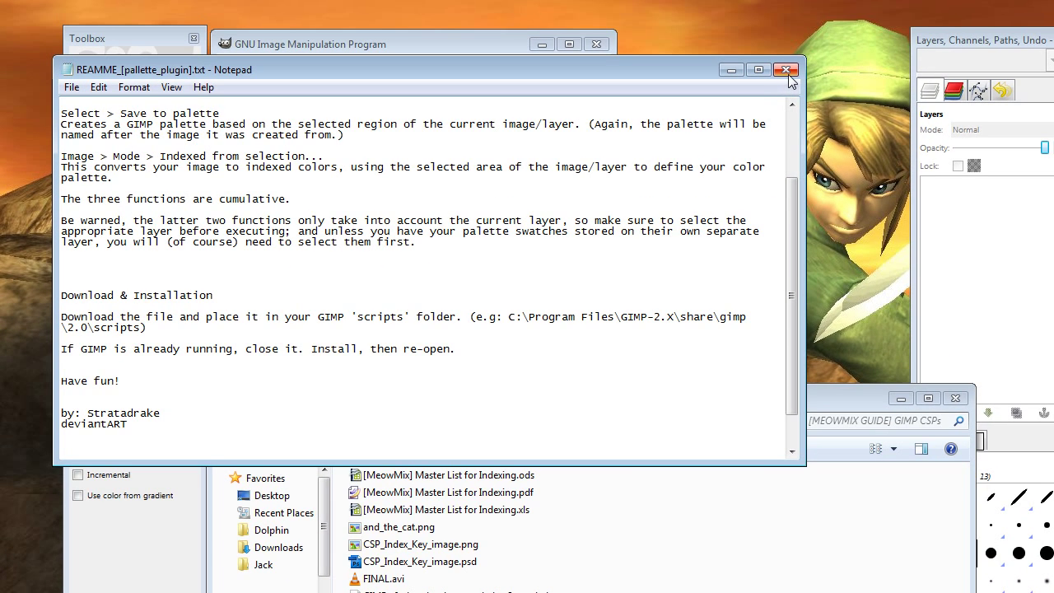
pyautogui.click(788, 74)
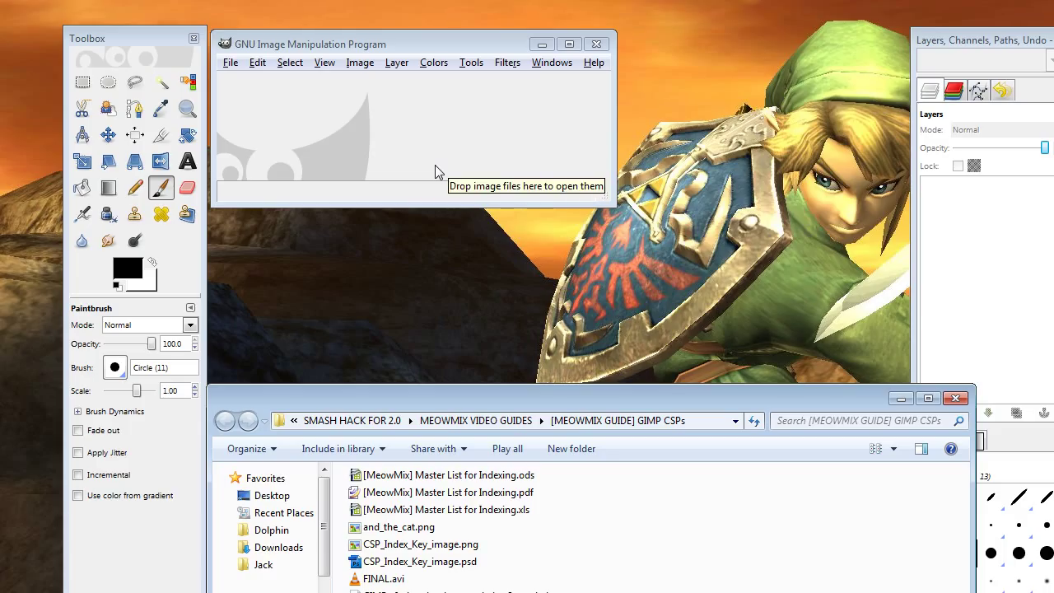
# Look at the Colors > Map commands, including Colormap to palette, then return to the CSPs folder
pyautogui.click(439, 64)
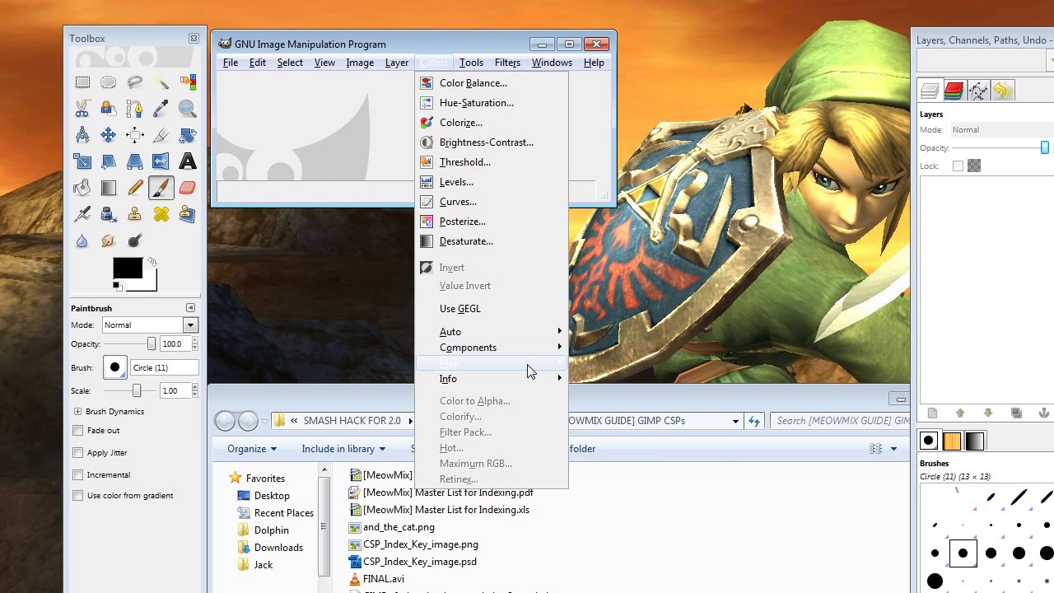
pyautogui.moveTo(529, 370)
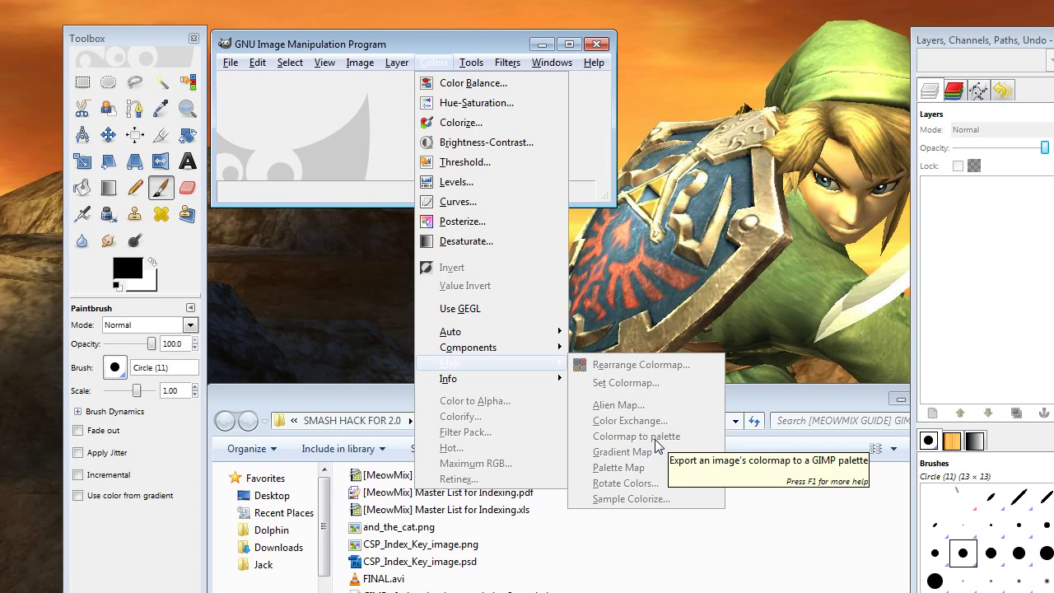
pyautogui.click(782, 396)
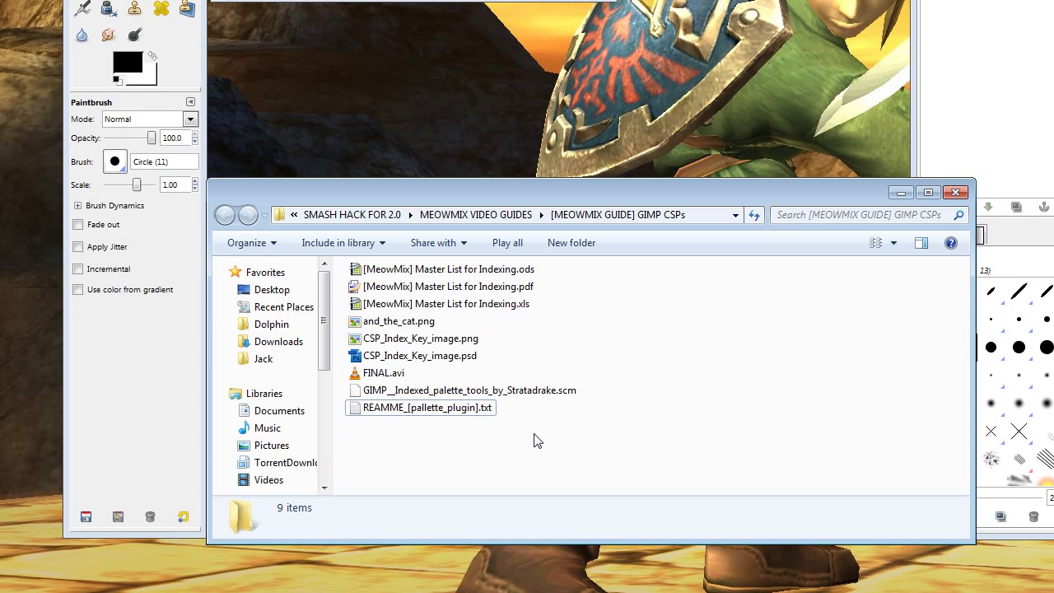
# Open [MeowMix] Master List for Indexing.xls in Calc, declining document recovery
pyautogui.click(506, 306)
pyautogui.doubleClick(506, 304)
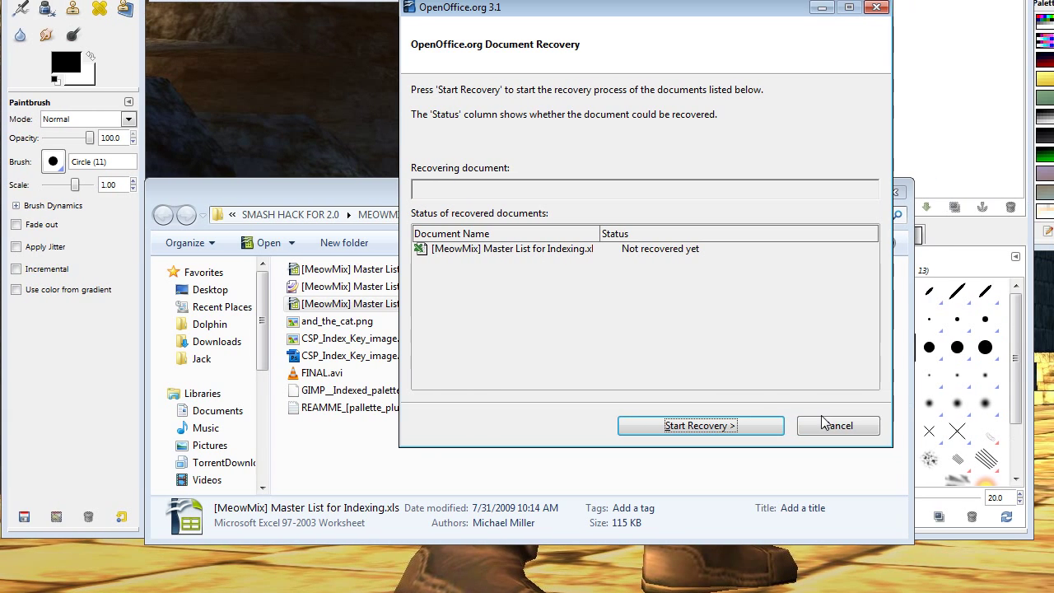
pyautogui.click(900, 425)
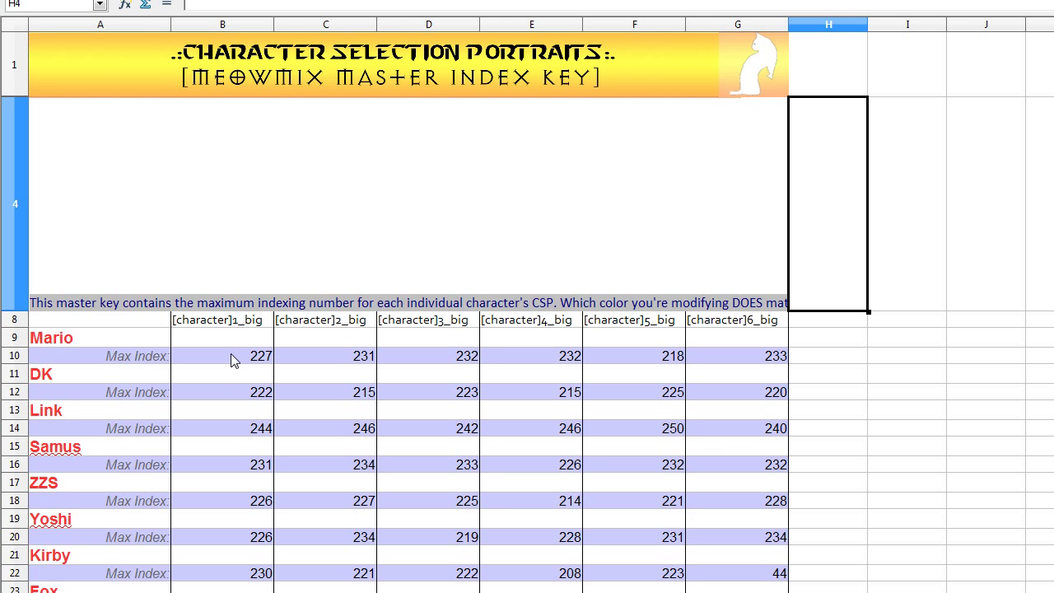
# Check Mario's first big portrait max index, 227 in cell B10, against neighbouring values, then minimise Calc
pyautogui.click(233, 360)
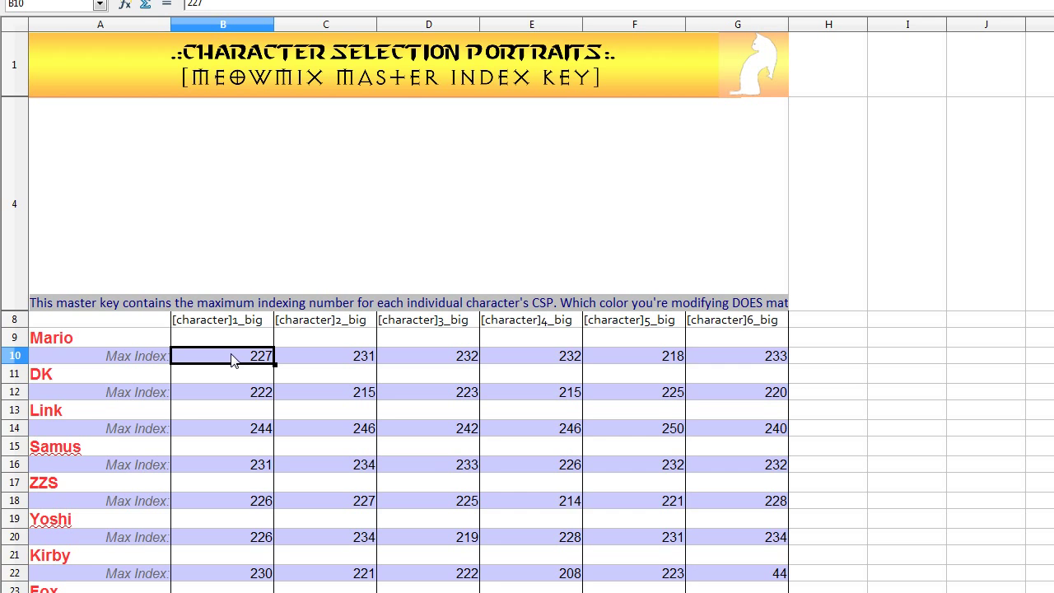
pyautogui.press('Right')
pyautogui.press('Right')
pyautogui.press('Right')
pyautogui.press('Right')
pyautogui.press('Down')
pyautogui.press('Left')
pyautogui.press('Left')
pyautogui.press('Left')
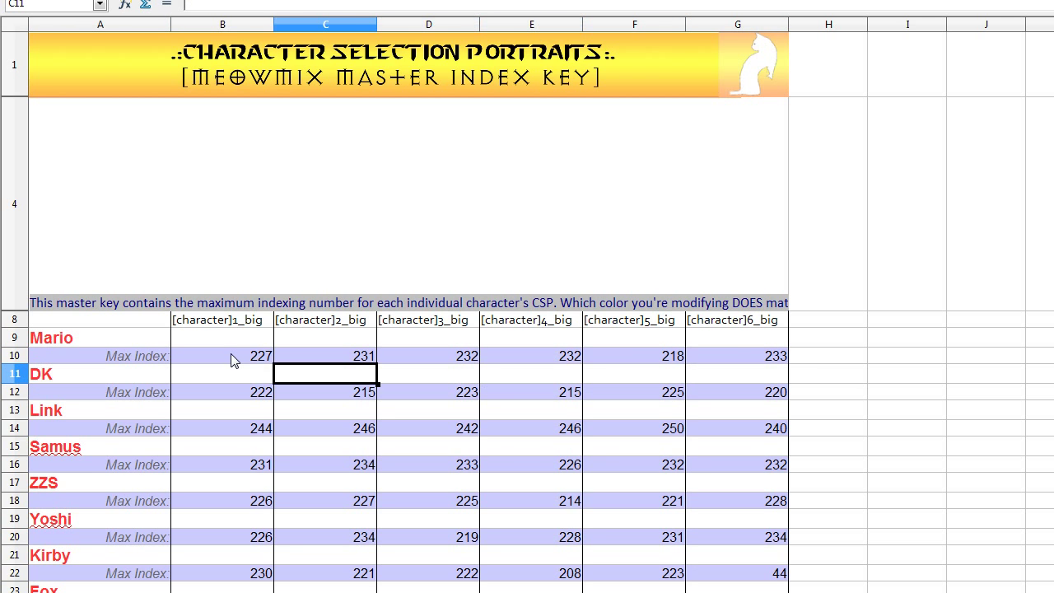
pyautogui.press('Left')
pyautogui.press('Down')
pyautogui.press('Up')
pyautogui.press('Up')
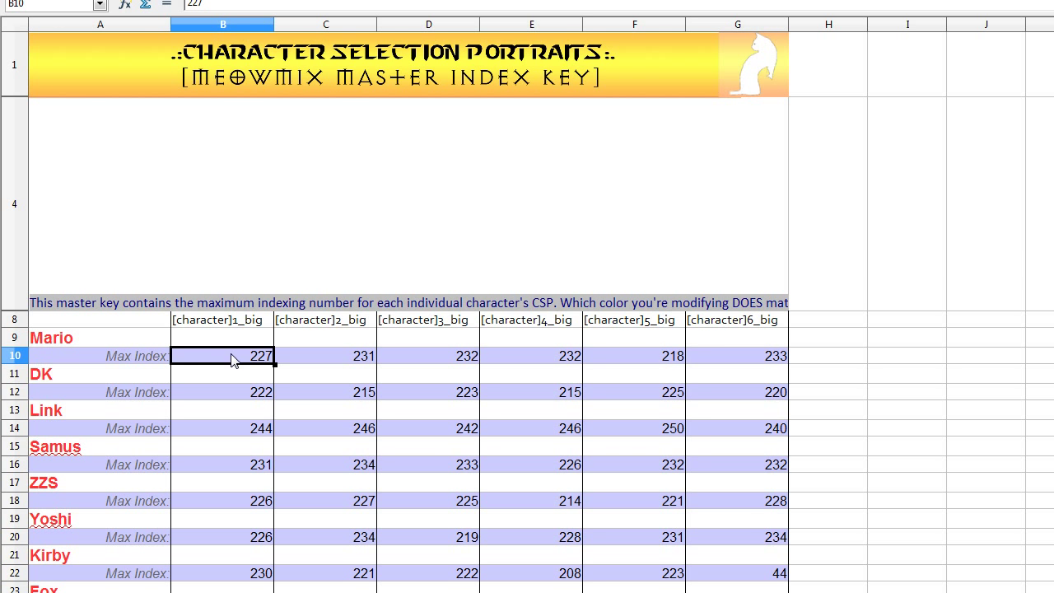
pyautogui.scroll(-10, 234, 360)
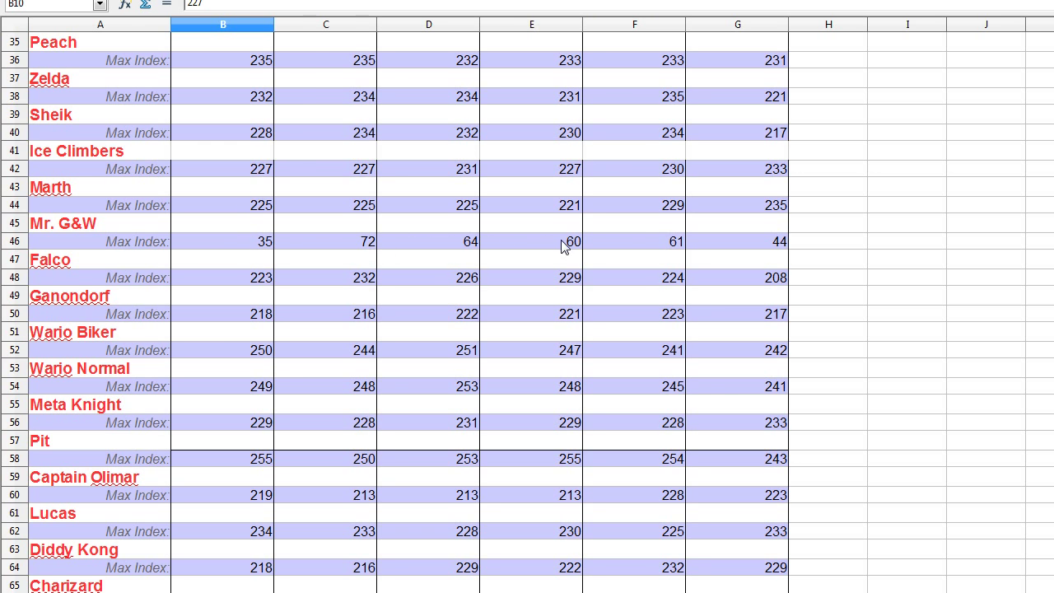
pyautogui.scroll(11, 238, 239)
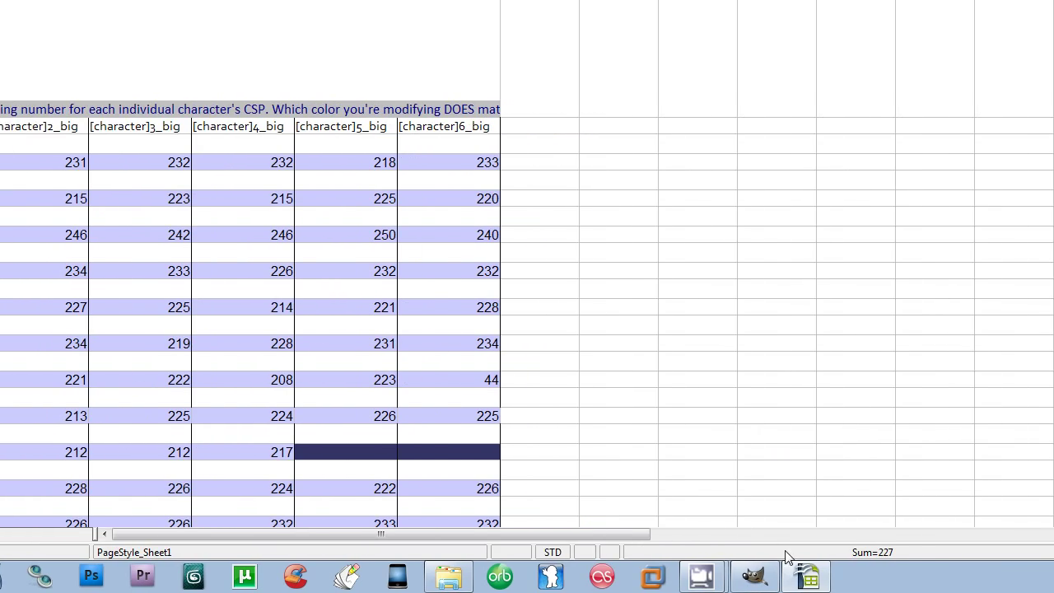
pyautogui.click(803, 575)
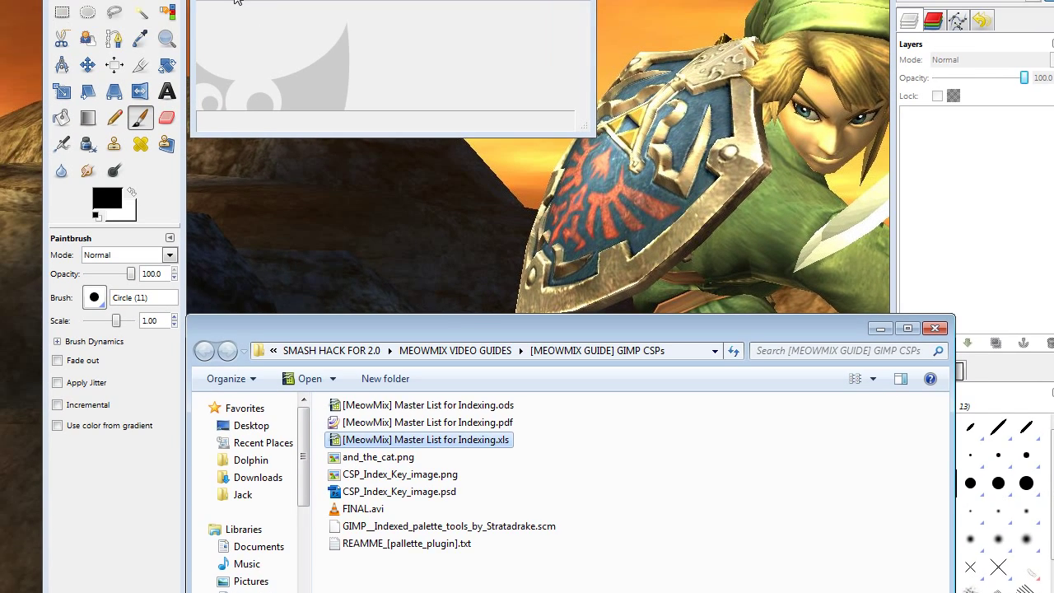
# Navigate from SMASH HACK FOR 2.0 through Textures - PORTRAIT into the inner [MeowMix]CUPASH_v1_0 folder
pyautogui.click(279, 62)
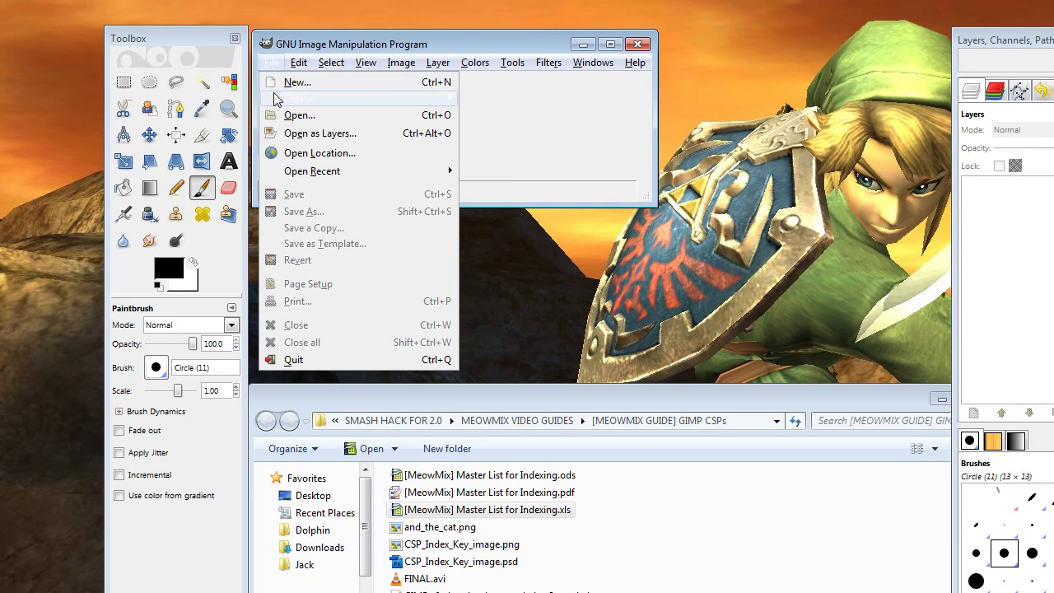
pyautogui.click(588, 127)
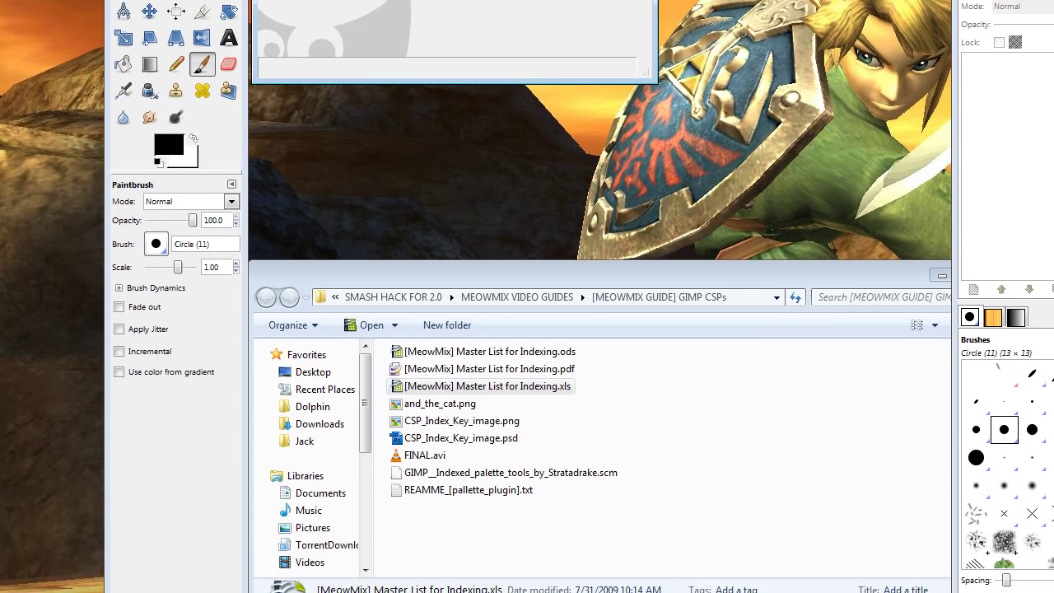
pyautogui.click(642, 554)
pyautogui.click(471, 258)
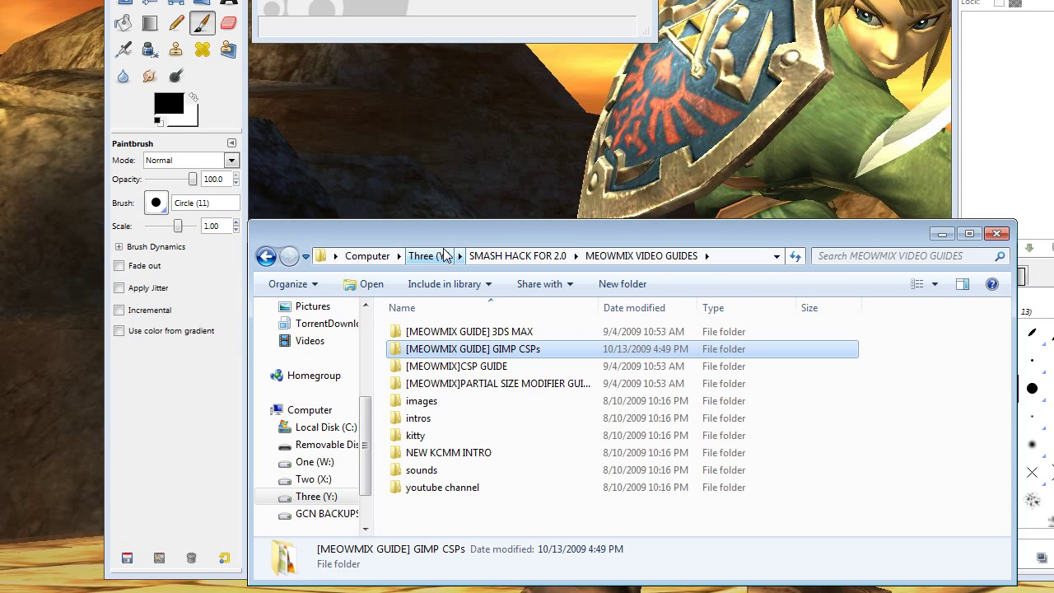
pyautogui.click(517, 259)
pyautogui.scroll(-3, 494, 387)
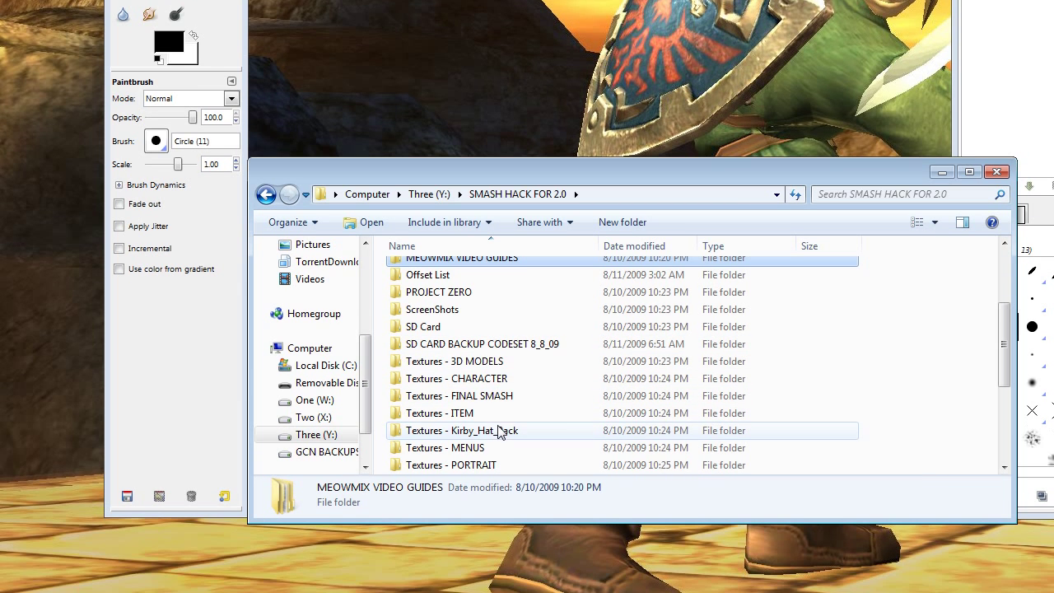
pyautogui.scroll(-2, 502, 395)
pyautogui.doubleClick(504, 341)
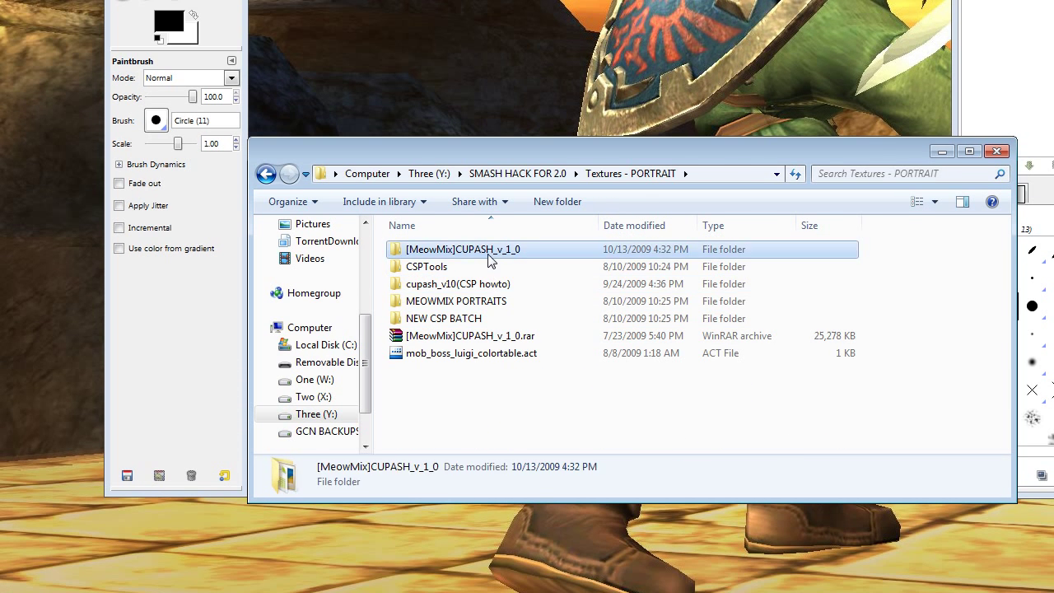
pyautogui.doubleClick(504, 248)
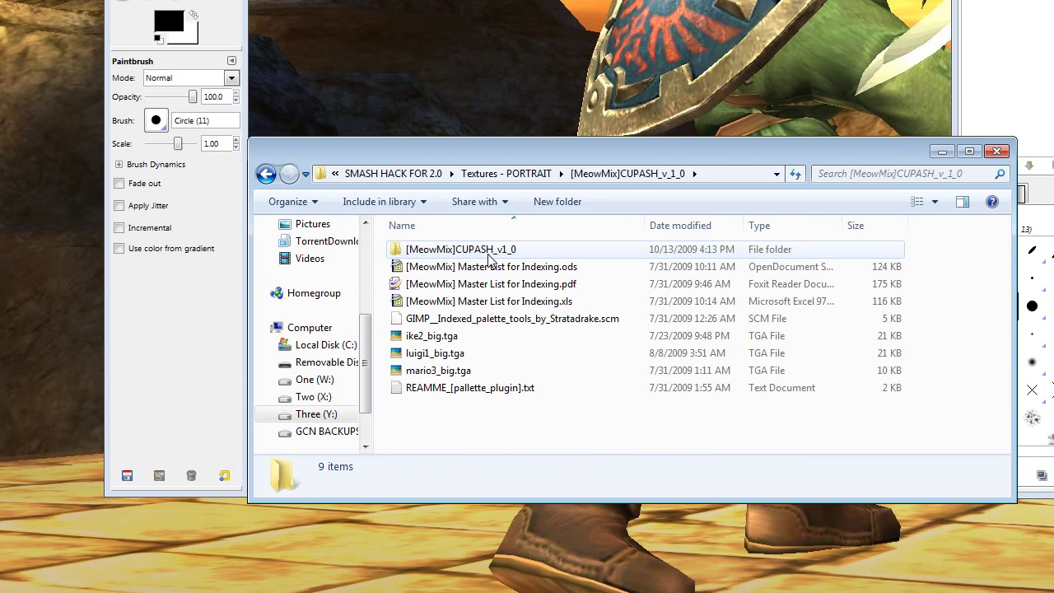
pyautogui.doubleClick(593, 256)
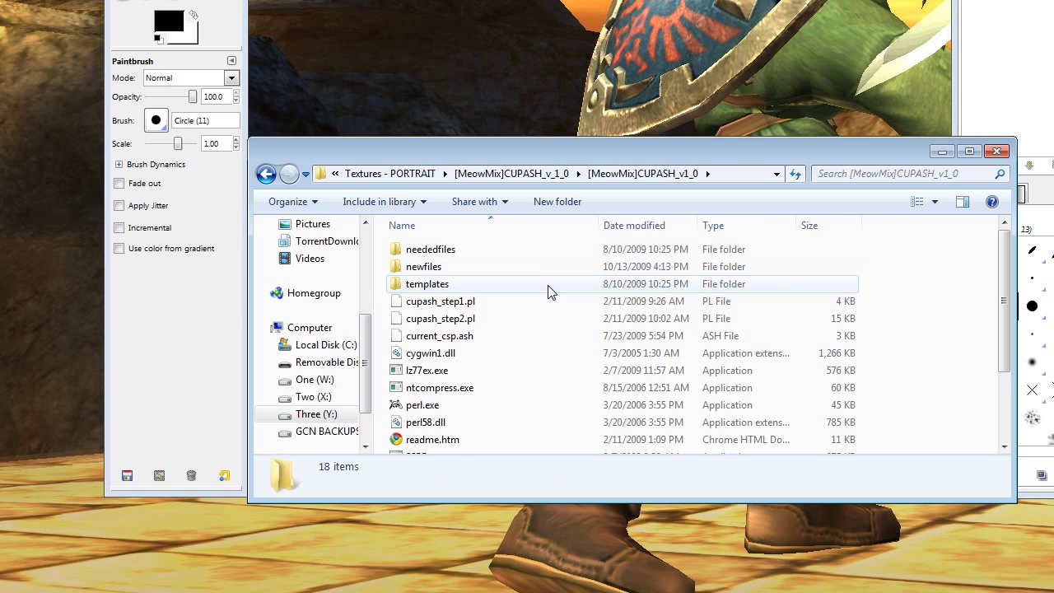
pyautogui.click(550, 294)
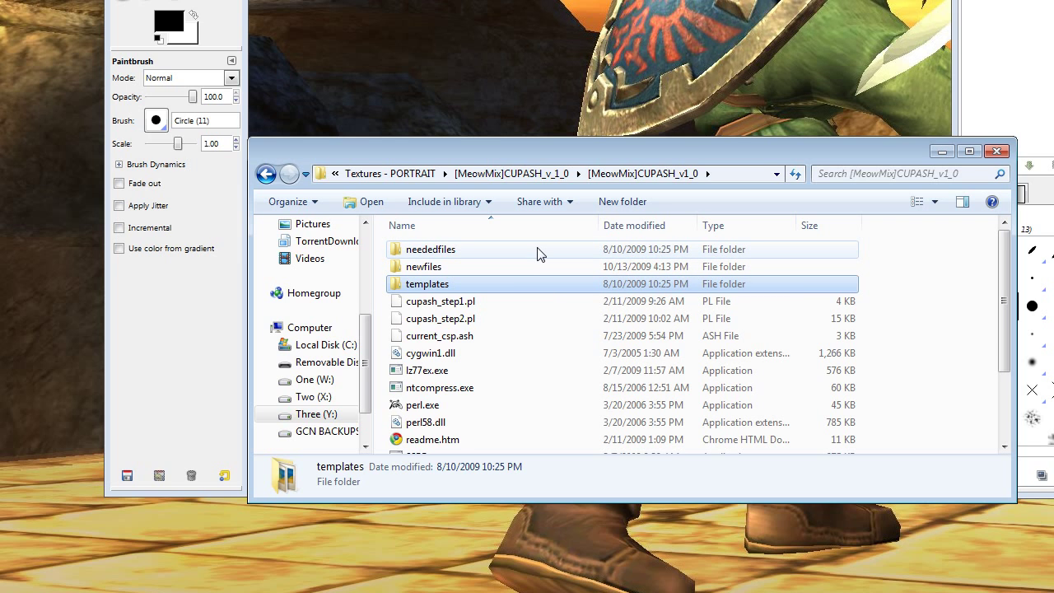
# Browse the neededfiles folder and the newfiles subfolders info, portrite, menu and common
pyautogui.doubleClick(537, 249)
pyautogui.scroll(-10, 539, 256)
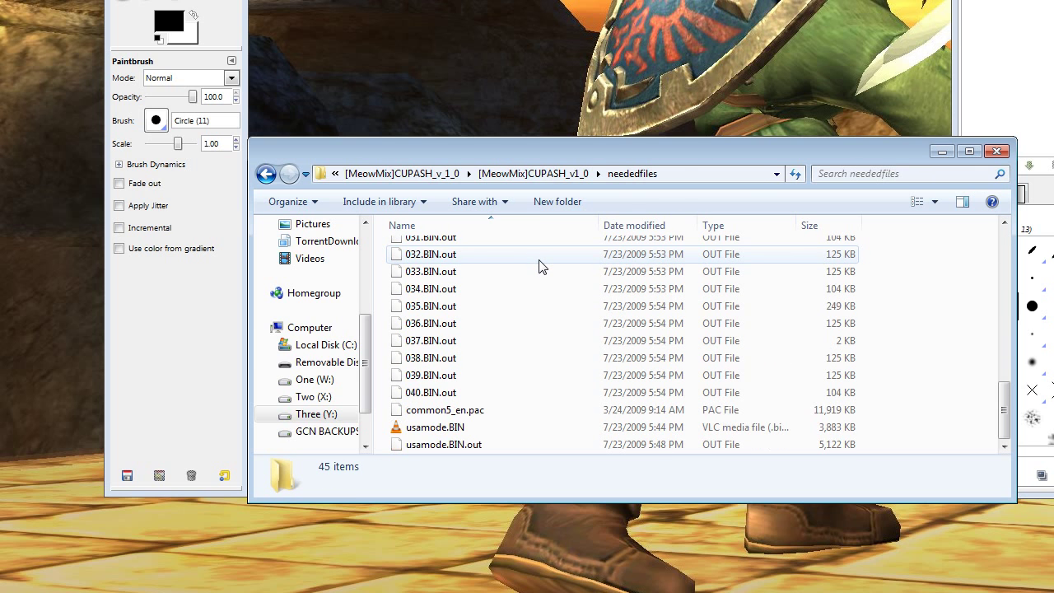
pyautogui.press('BackSpace')
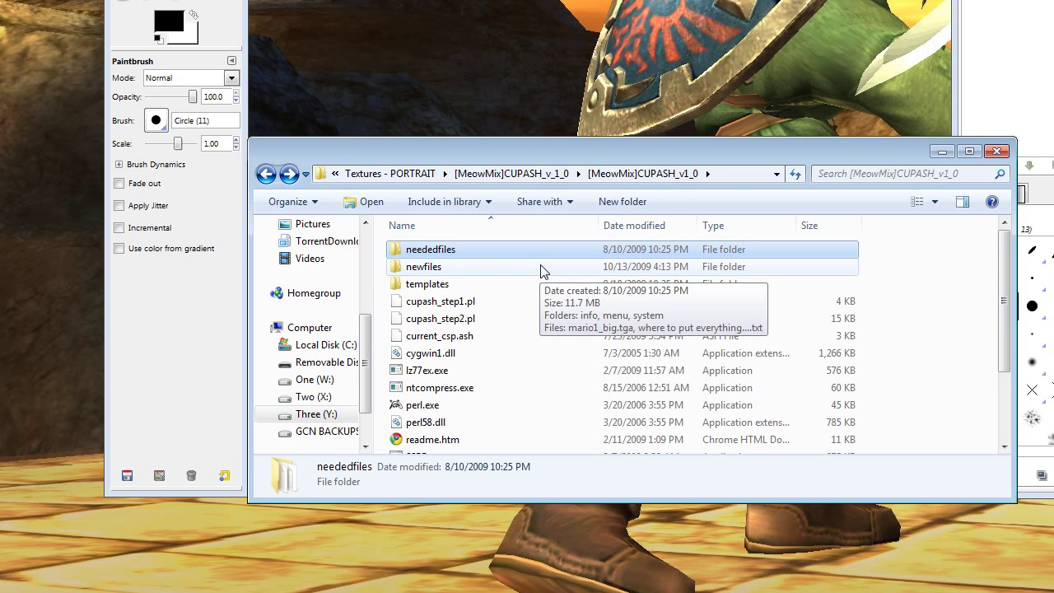
pyautogui.click(530, 272)
pyautogui.doubleClick(530, 272)
pyautogui.doubleClick(523, 251)
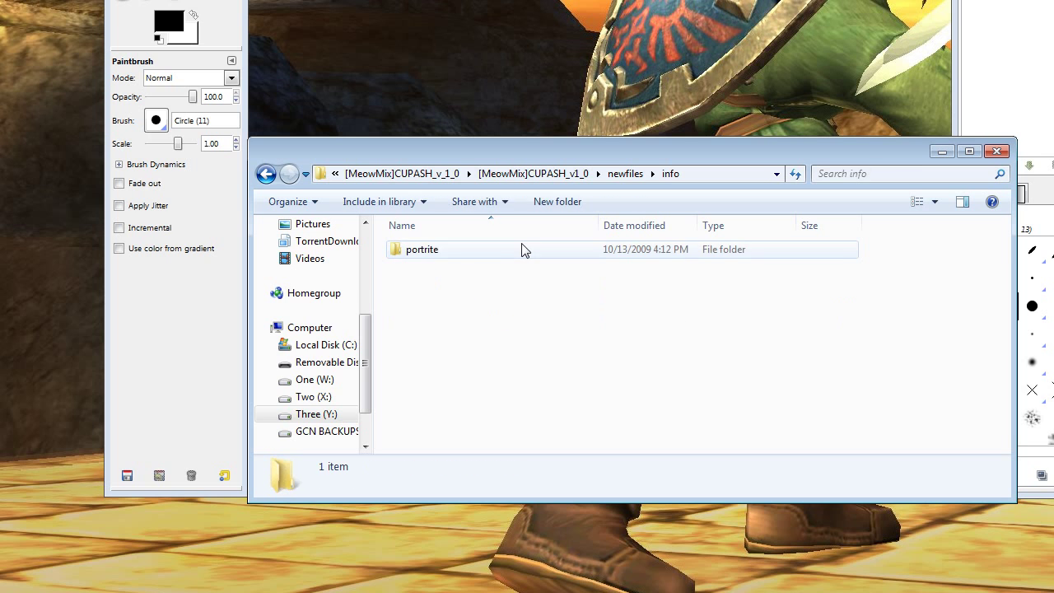
pyautogui.doubleClick(528, 252)
pyautogui.press('BackSpace')
pyautogui.press('BackSpace')
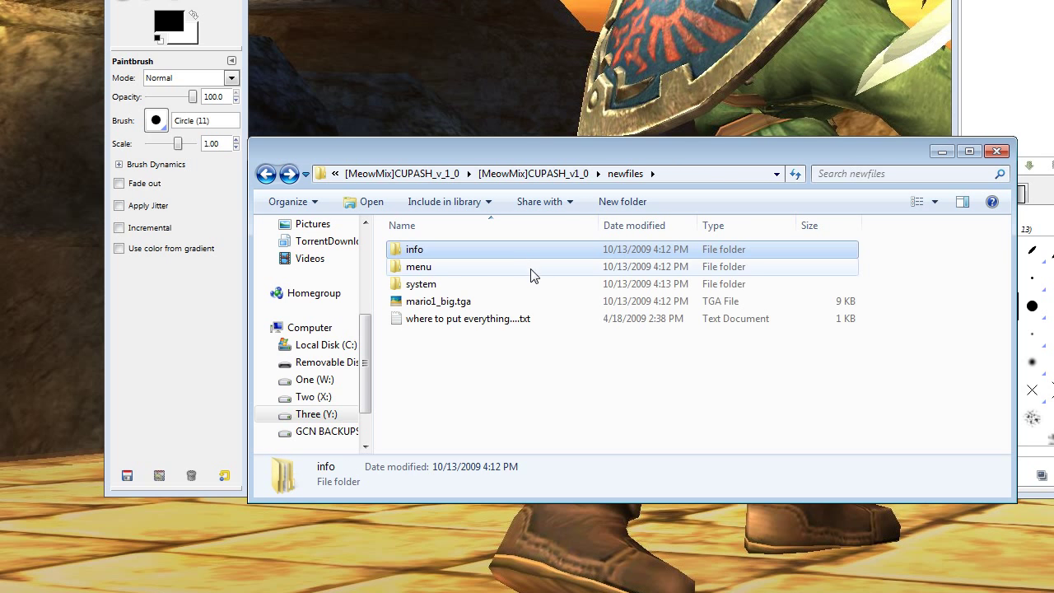
pyautogui.doubleClick(534, 267)
pyautogui.doubleClick(533, 262)
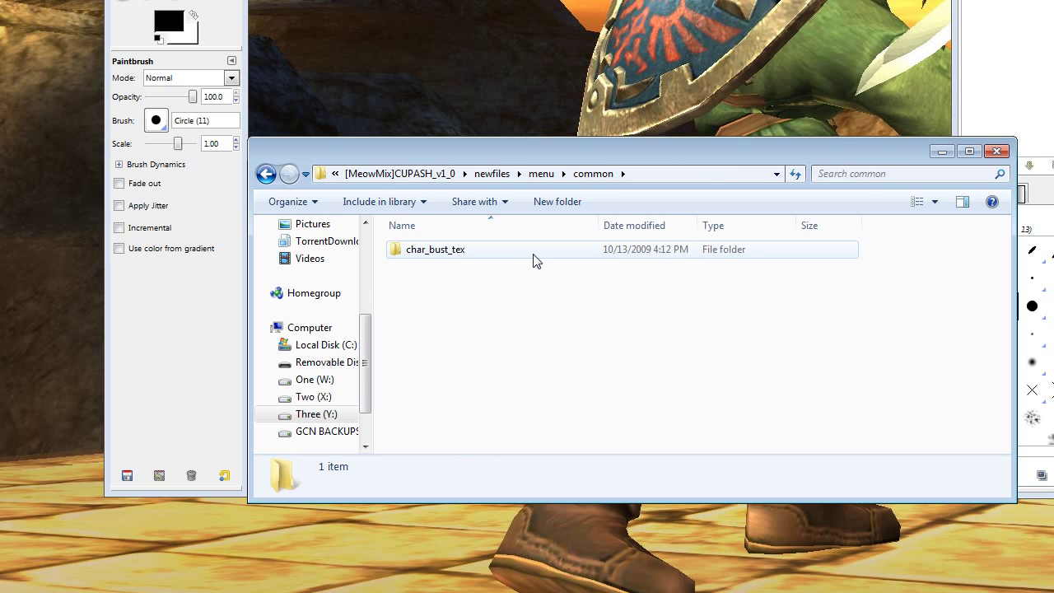
pyautogui.press('BackSpace')
pyautogui.press('BackSpace')
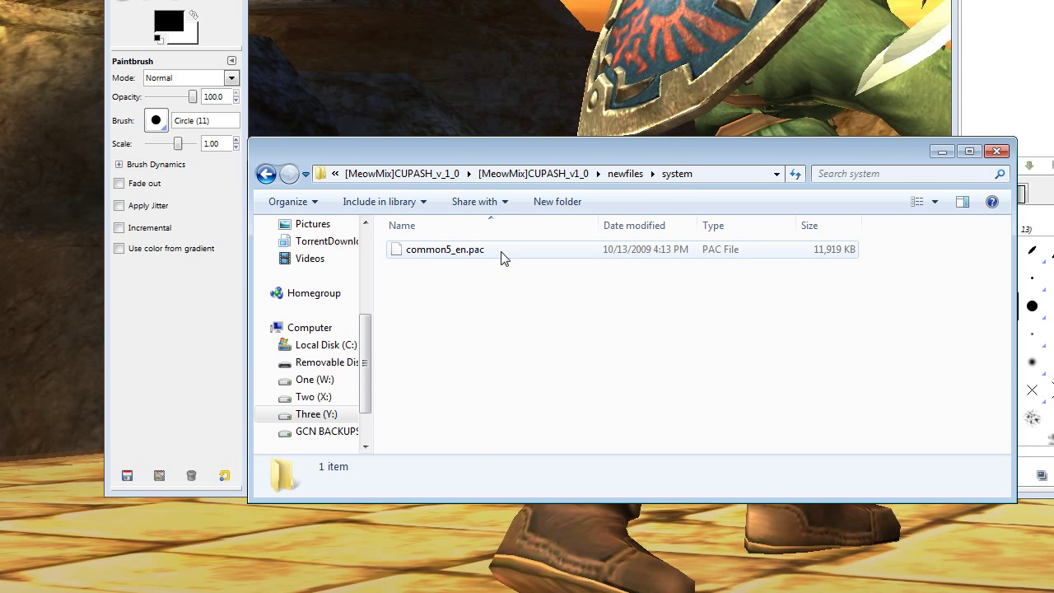
pyautogui.press('BackSpace')
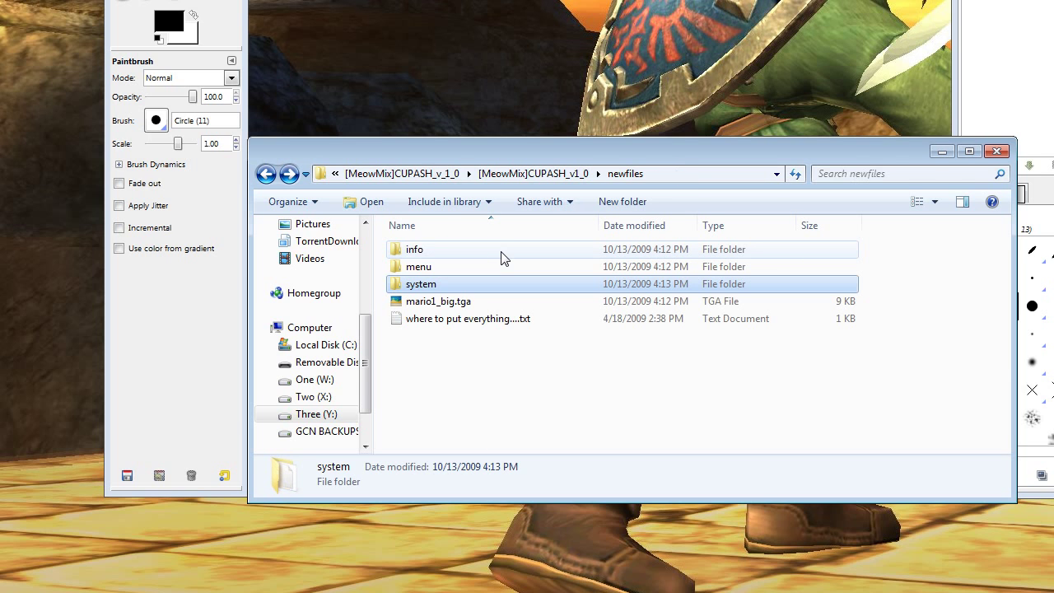
# Inspect mario1_big.tga and the instructions file, then go back up and open the templates folder
pyautogui.click(509, 305)
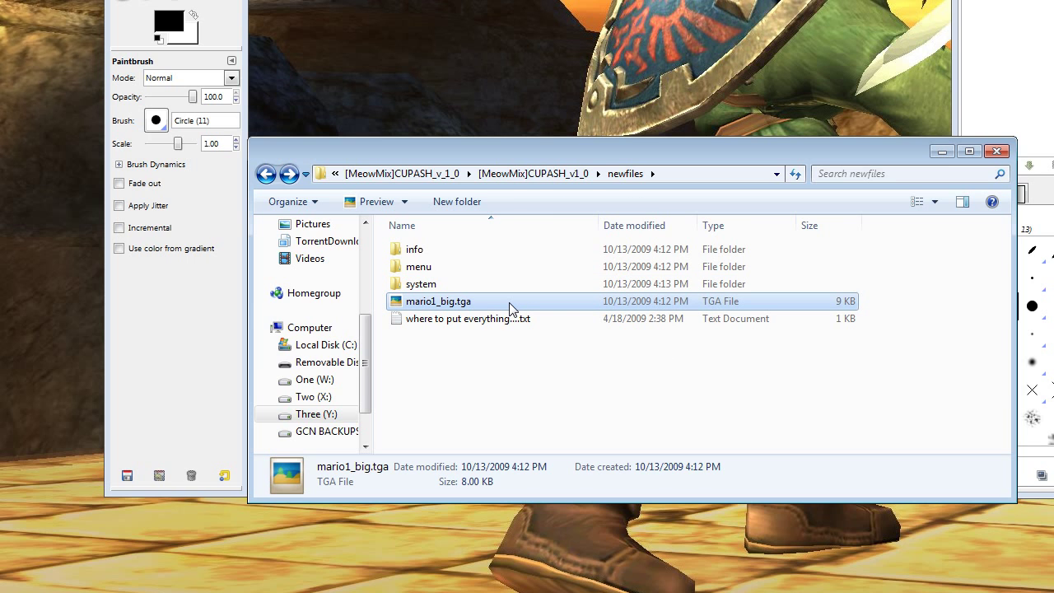
pyautogui.click(548, 321)
pyautogui.click(535, 354)
pyautogui.press('BackSpace')
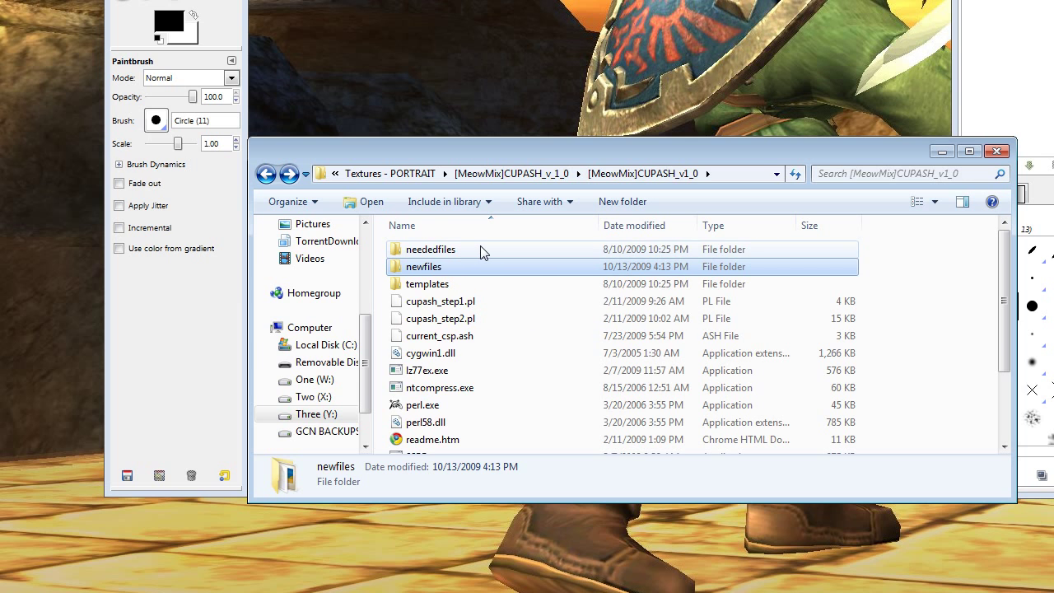
pyautogui.scroll(-2, 488, 287)
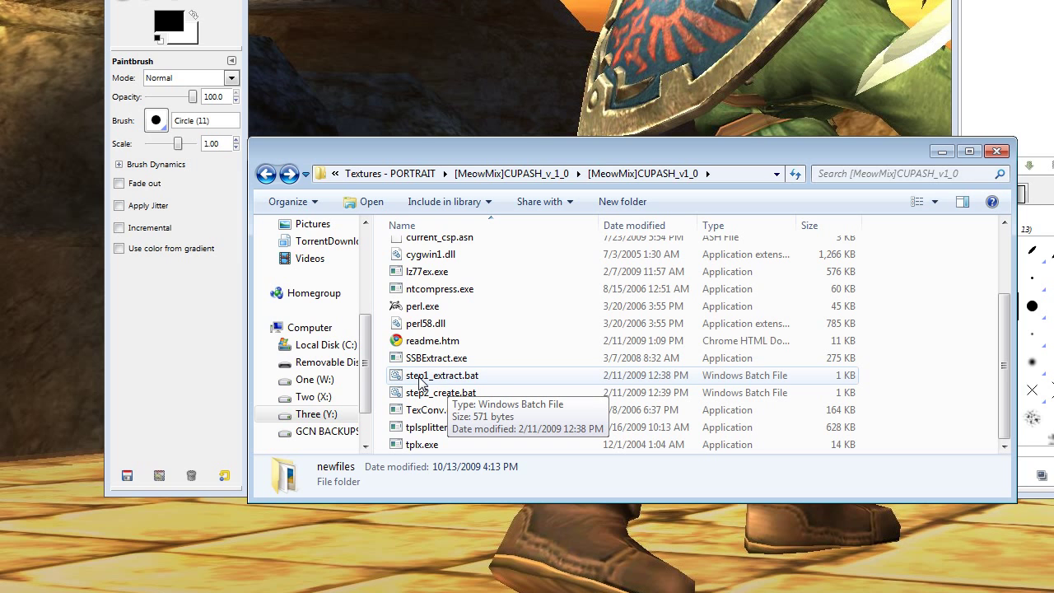
pyautogui.scroll(2, 495, 346)
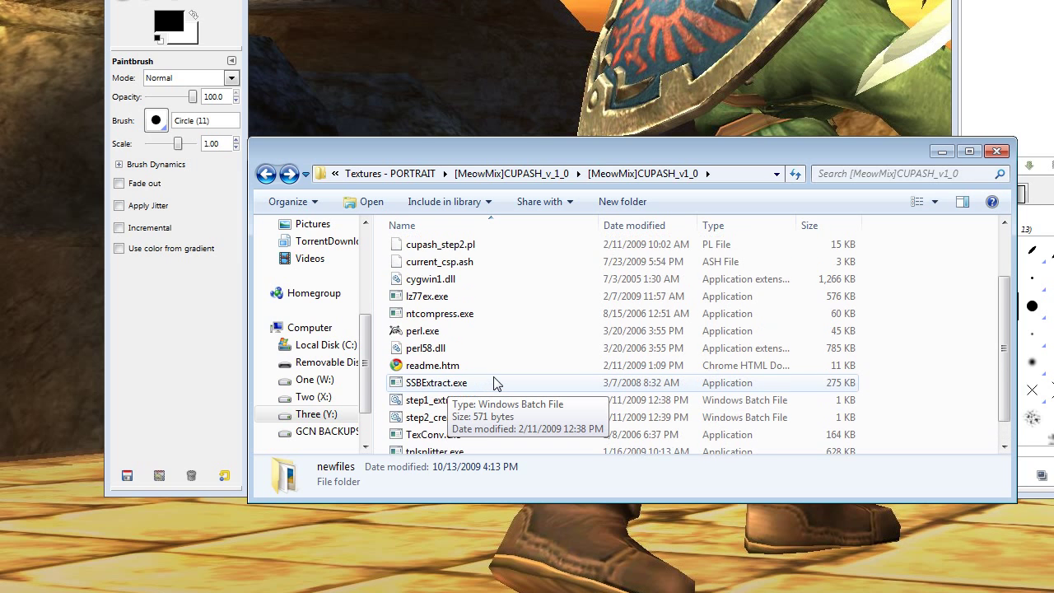
pyautogui.doubleClick(471, 284)
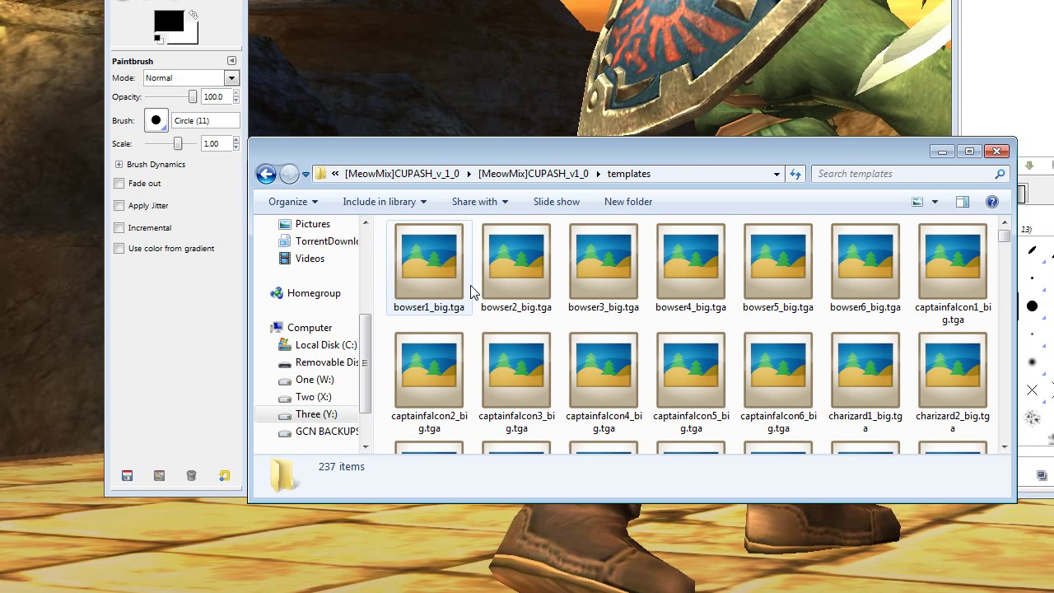
# Enlarge the templates window, find mario1_big.tga, and drag it into GIMP to open it
pyautogui.click(607, 270)
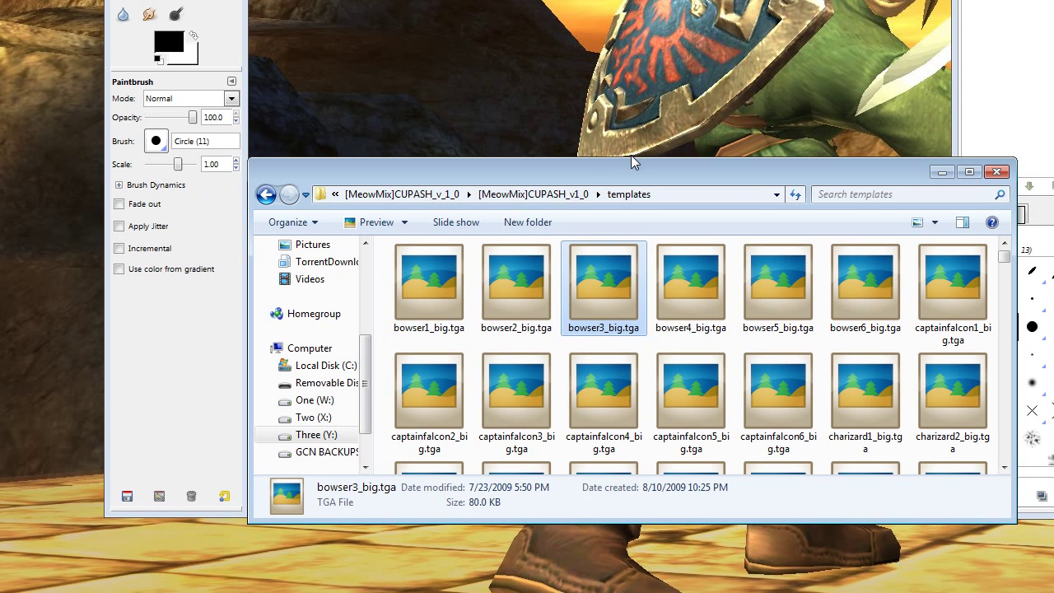
pyautogui.moveTo(630, 138); pyautogui.dragTo(628, 6)
pyautogui.click(649, 291)
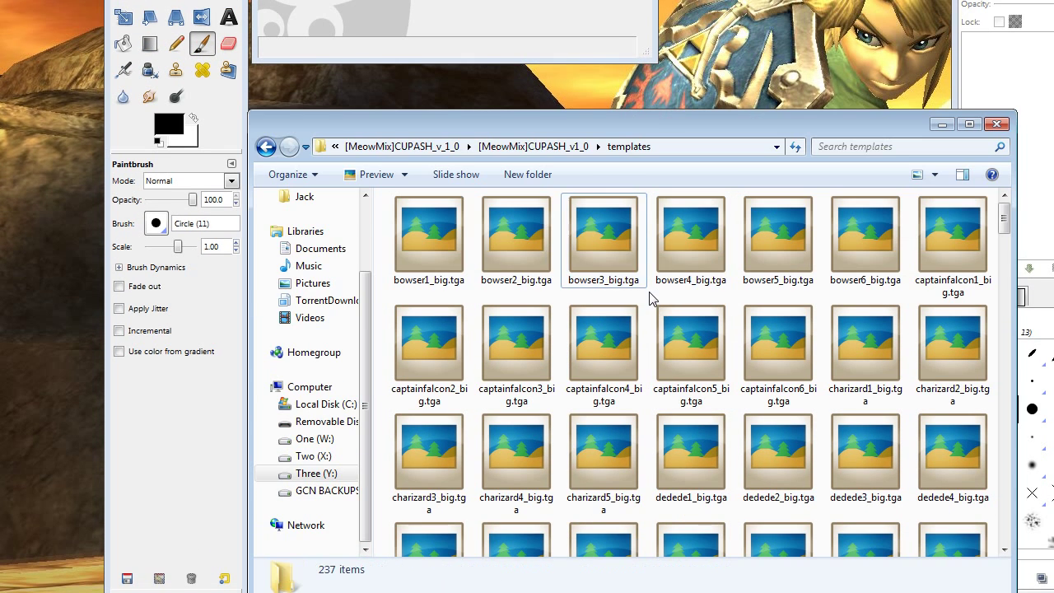
pyautogui.scroll(-5, 649, 291)
pyautogui.scroll(-6, 757, 331)
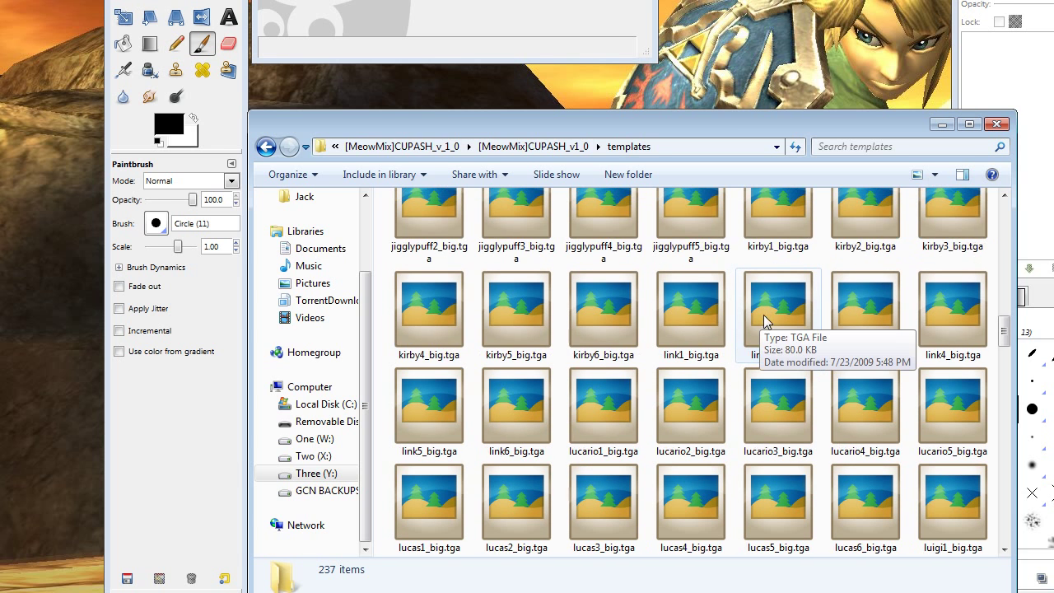
pyautogui.click(874, 303)
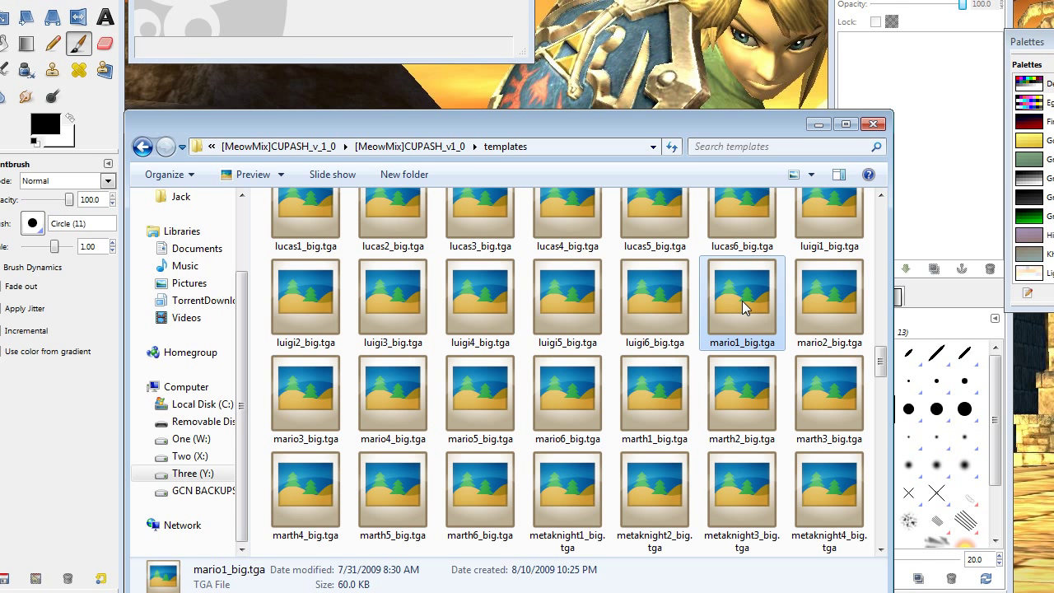
pyautogui.moveTo(742, 300); pyautogui.dragTo(360, 20)
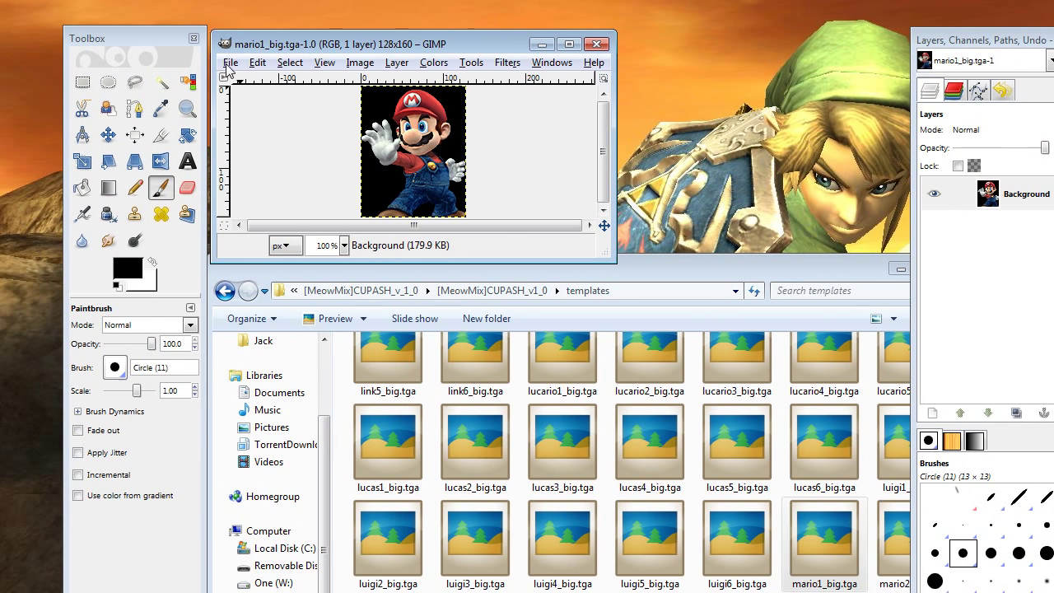
pyautogui.click(149, 63)
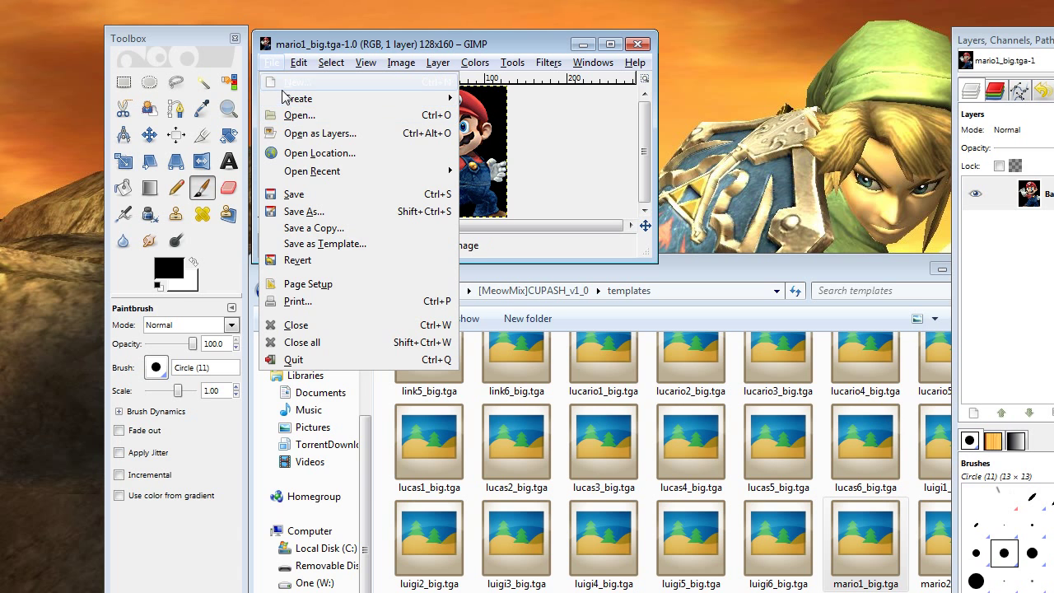
# Create a new blank 600×600 image
pyautogui.click(287, 79)
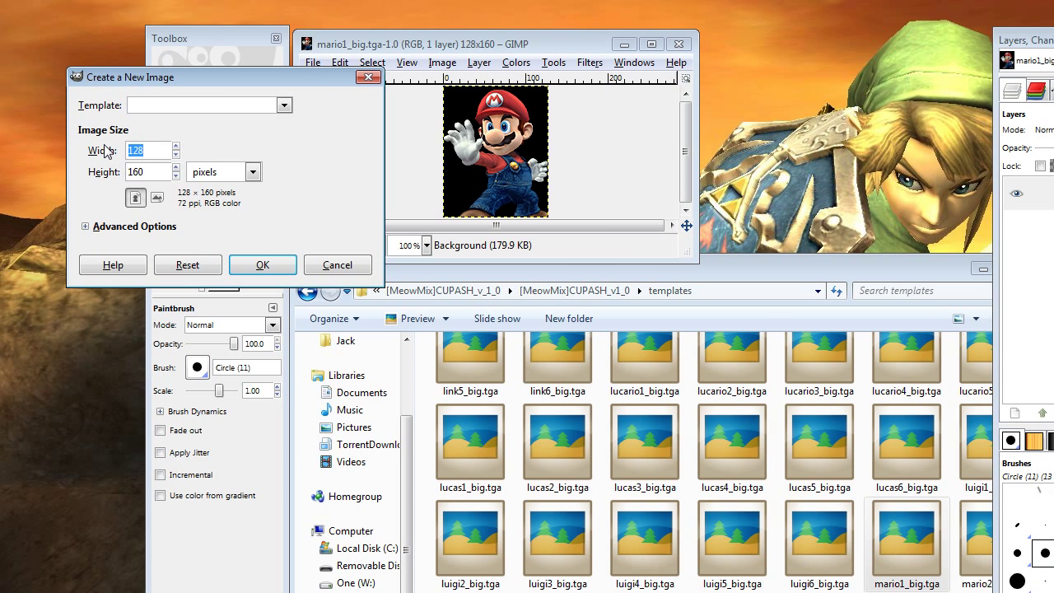
pyautogui.write('600')
pyautogui.doubleClick(137, 172)
pyautogui.write('600')
pyautogui.click(262, 264)
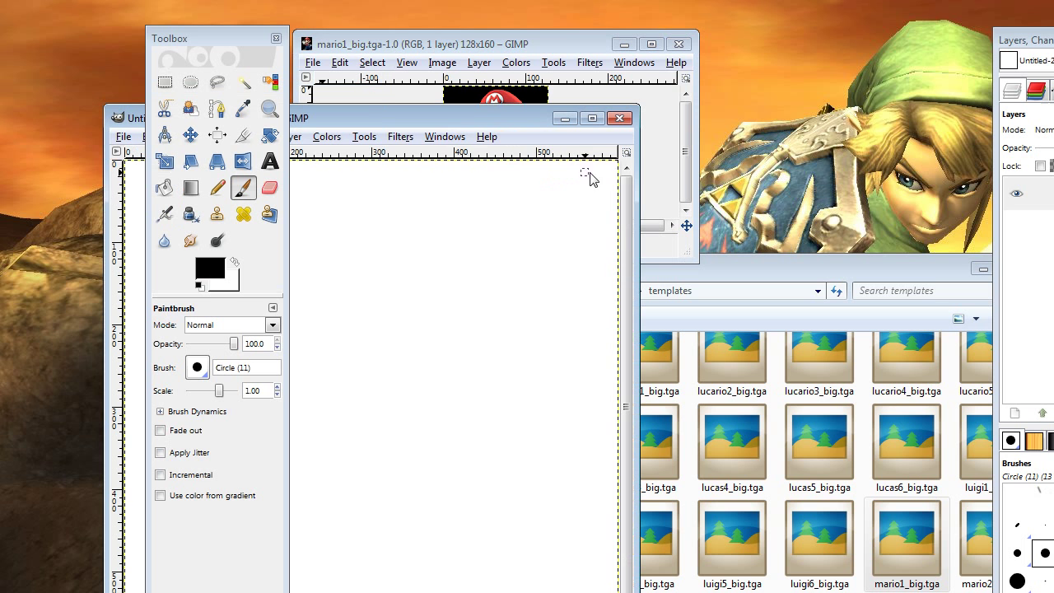
# Arrange the new image window, Layers dock and Palettes list side by side
pyautogui.moveTo(493, 120); pyautogui.dragTo(858, 53)
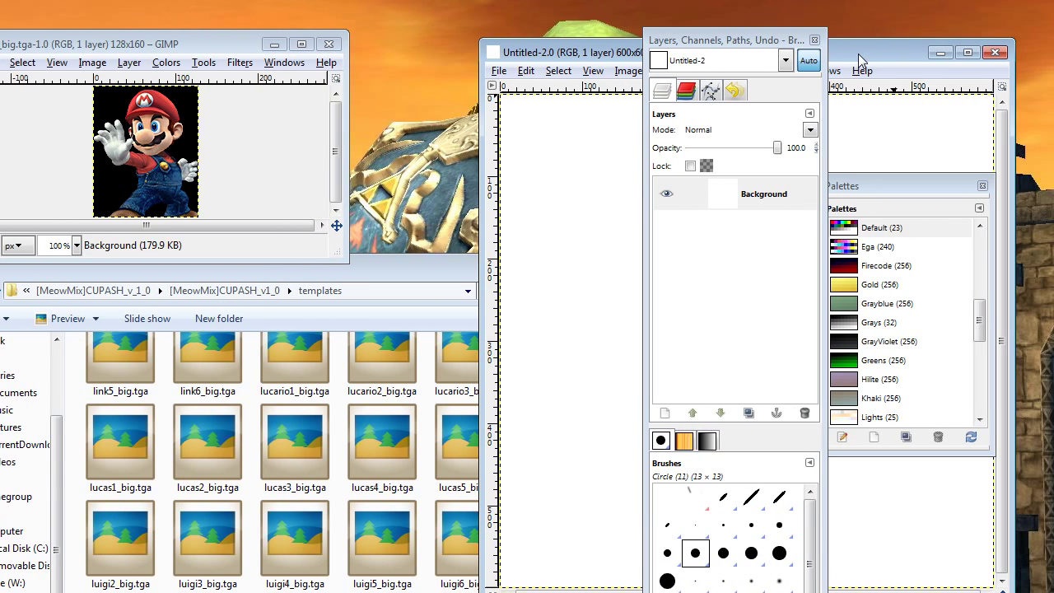
pyautogui.moveTo(724, 40); pyautogui.dragTo(918, 39)
pyautogui.moveTo(688, 47); pyautogui.dragTo(609, 45)
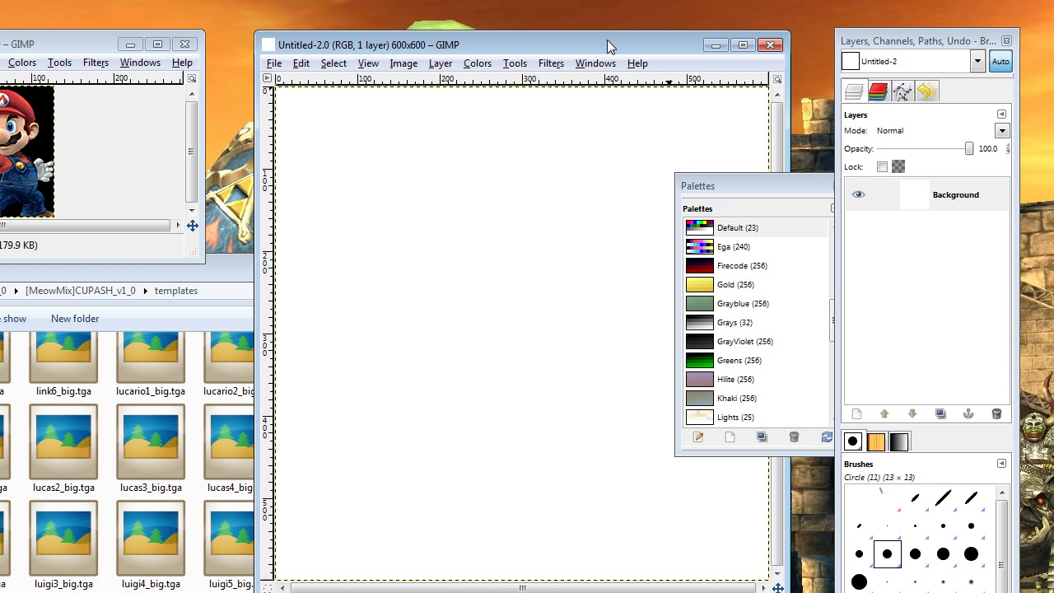
pyautogui.moveTo(738, 183); pyautogui.dragTo(978, 252)
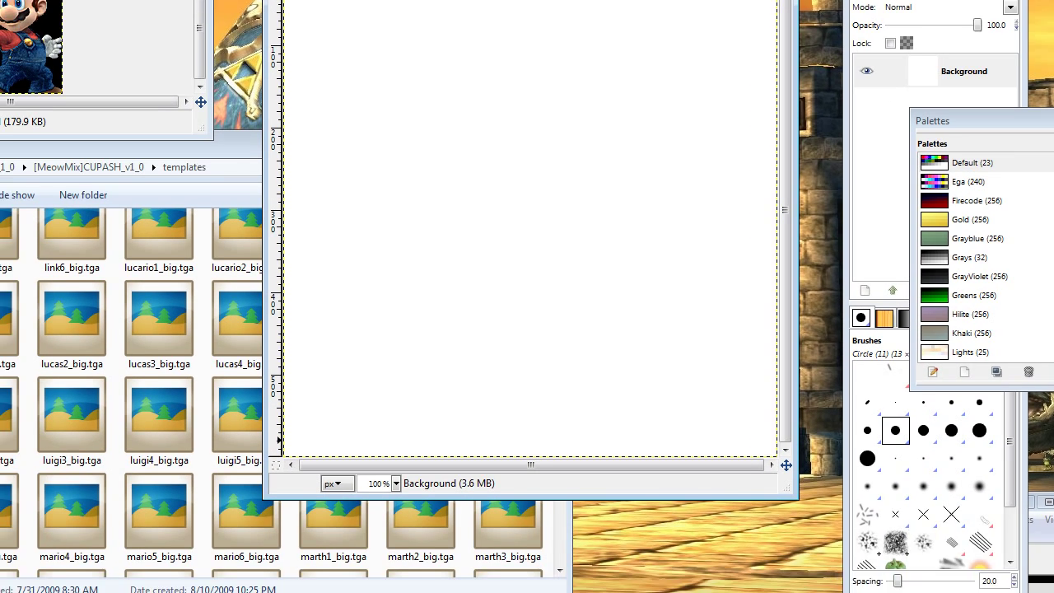
# Browse in Explorer to Three (Y:) > SMASH HACK FOR 2.0 > ScreenShots > CSPs > Mario
pyautogui.click(380, 543)
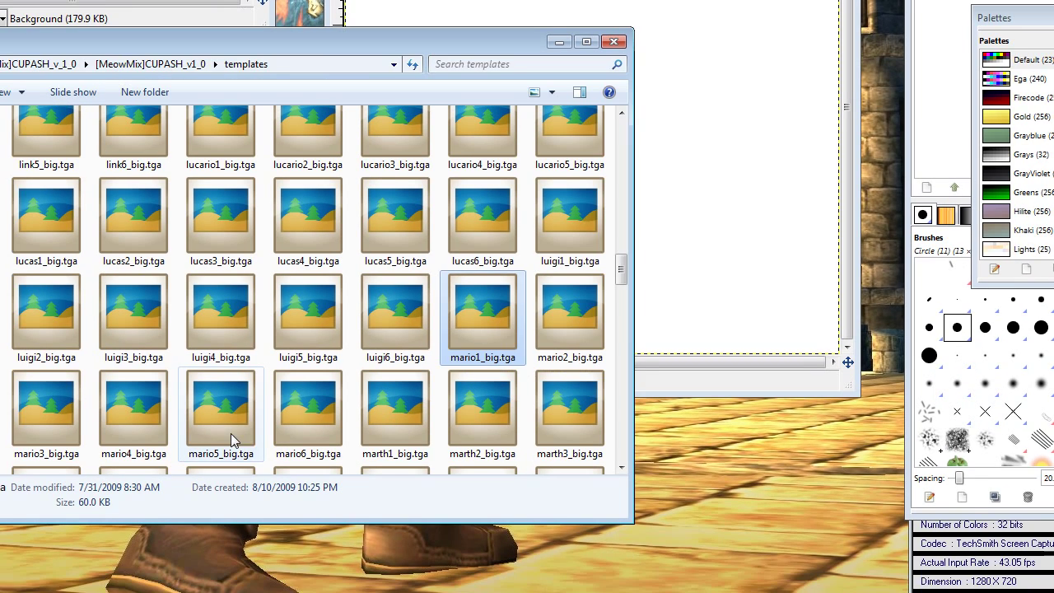
pyautogui.click(41, 64)
pyautogui.click(334, 175)
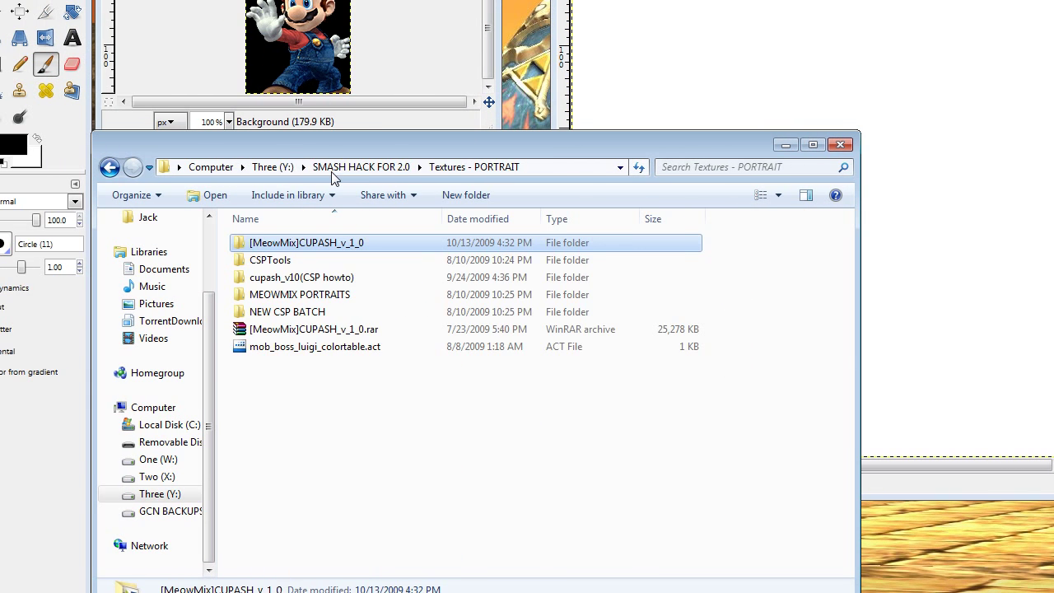
pyautogui.click(273, 167)
pyautogui.doubleClick(297, 344)
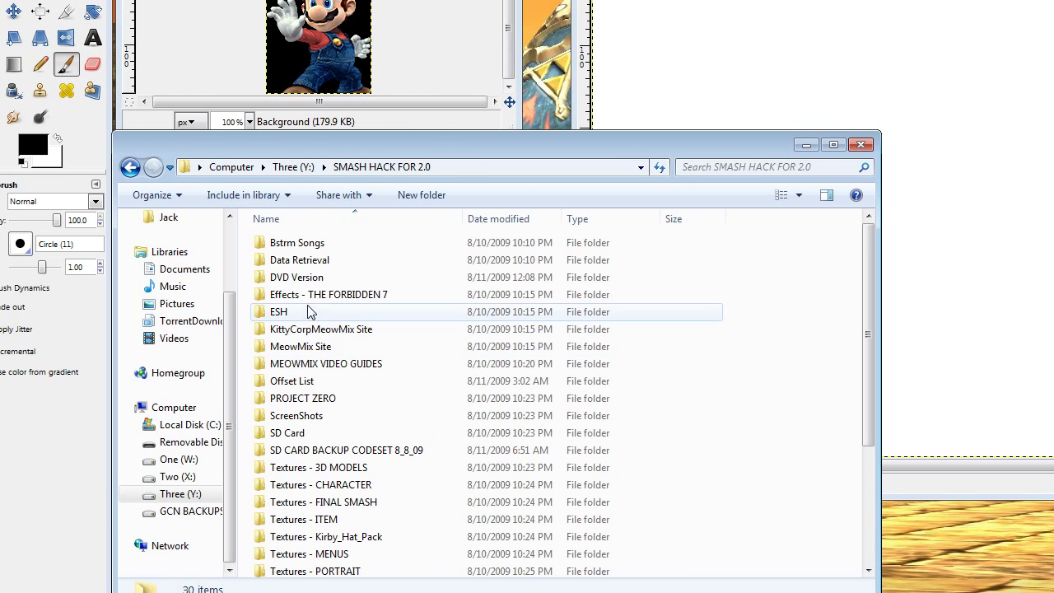
pyautogui.doubleClick(296, 415)
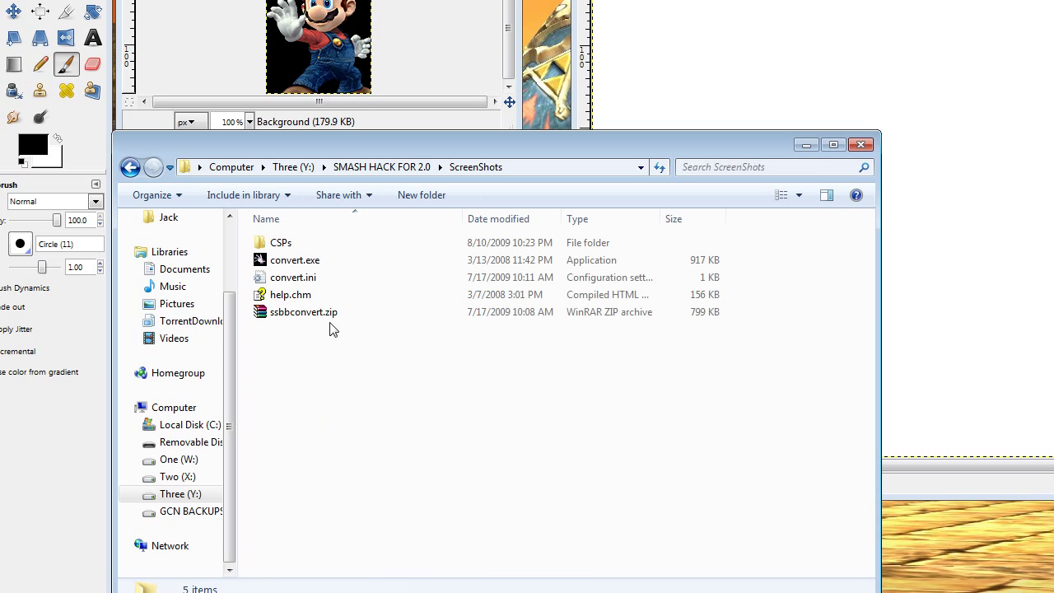
pyautogui.doubleClick(313, 244)
pyautogui.doubleClick(321, 244)
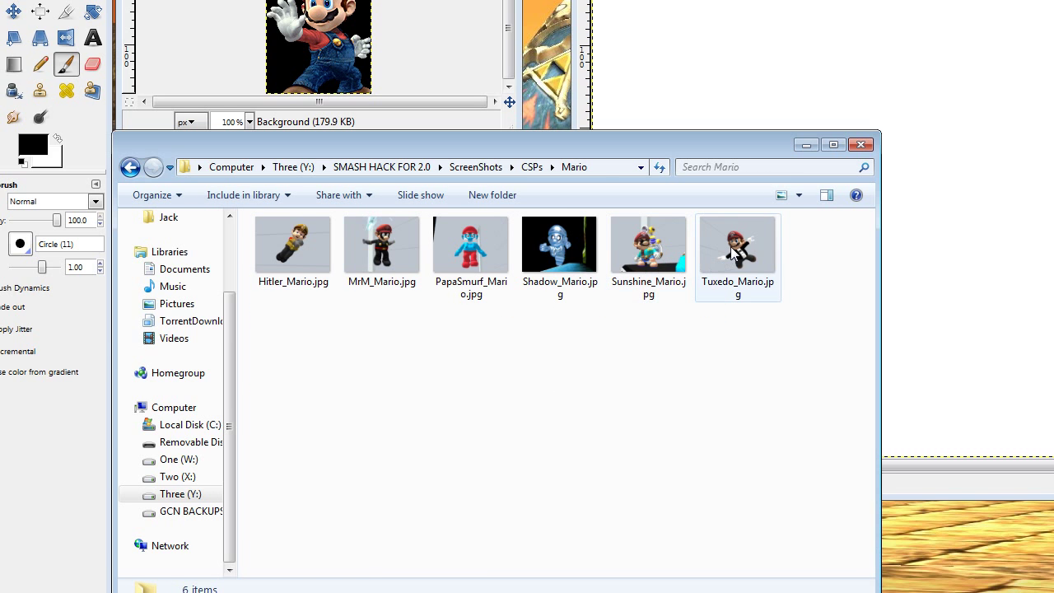
# Drag Tuxedo_Mario.jpg onto Untitled-2 as a new layer and minimize Explorer
pyautogui.moveTo(731, 247); pyautogui.dragTo(847, 77)
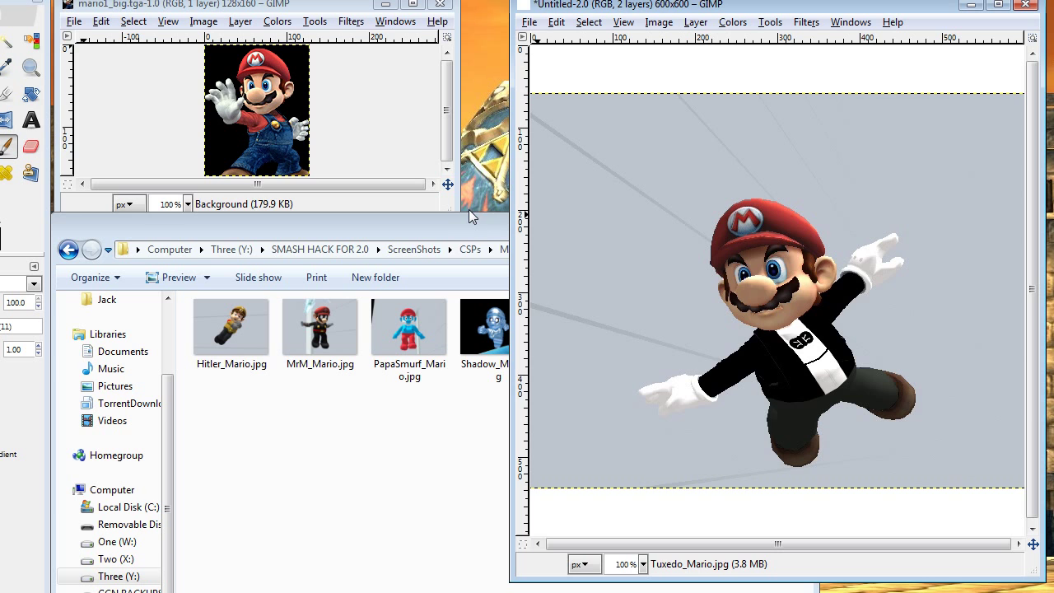
pyautogui.click(472, 215)
pyautogui.click(746, 228)
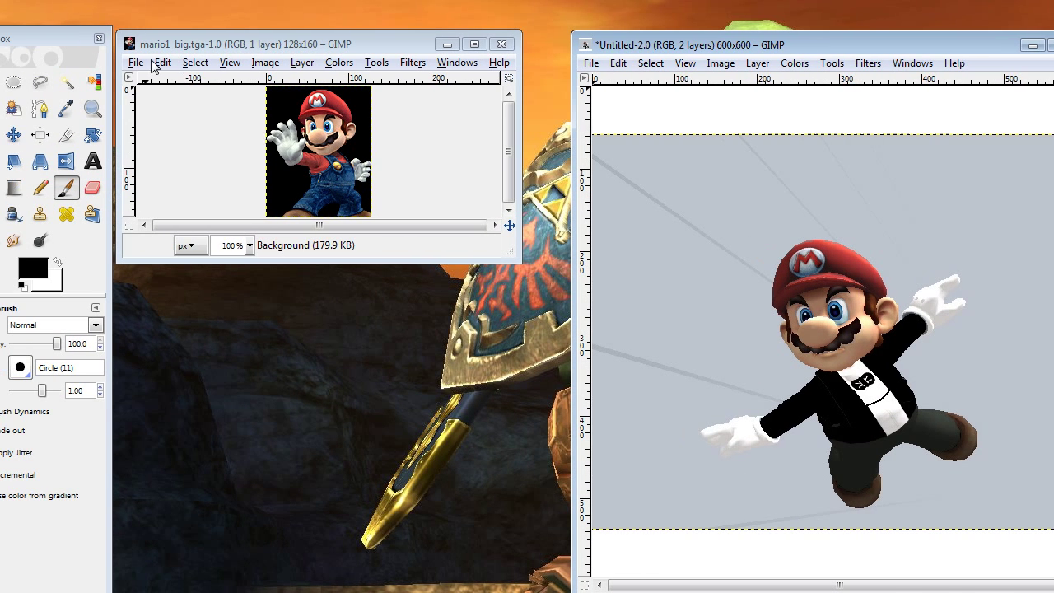
# Create a 128×160 pixel blank image, enlarge its window, then return to Tuxedo Mario with Rectangle Select
pyautogui.click(74, 63)
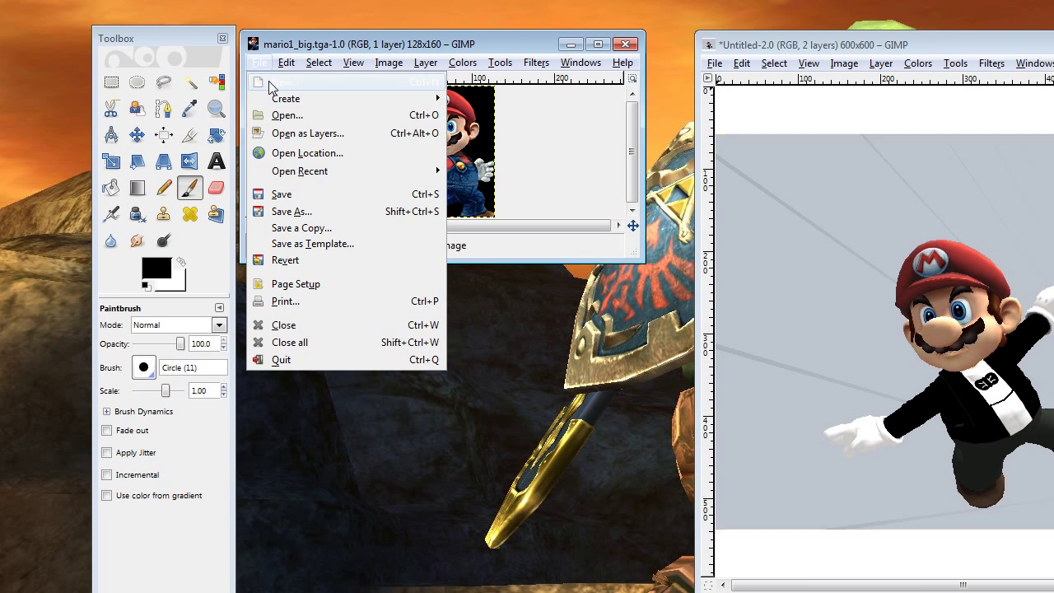
pyautogui.click(270, 83)
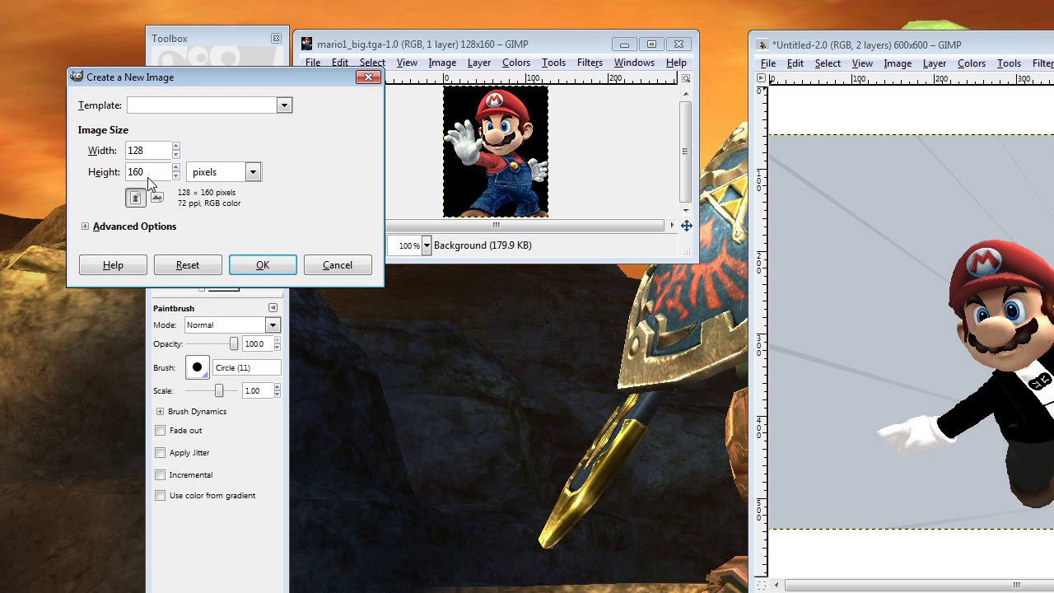
pyautogui.click(279, 263)
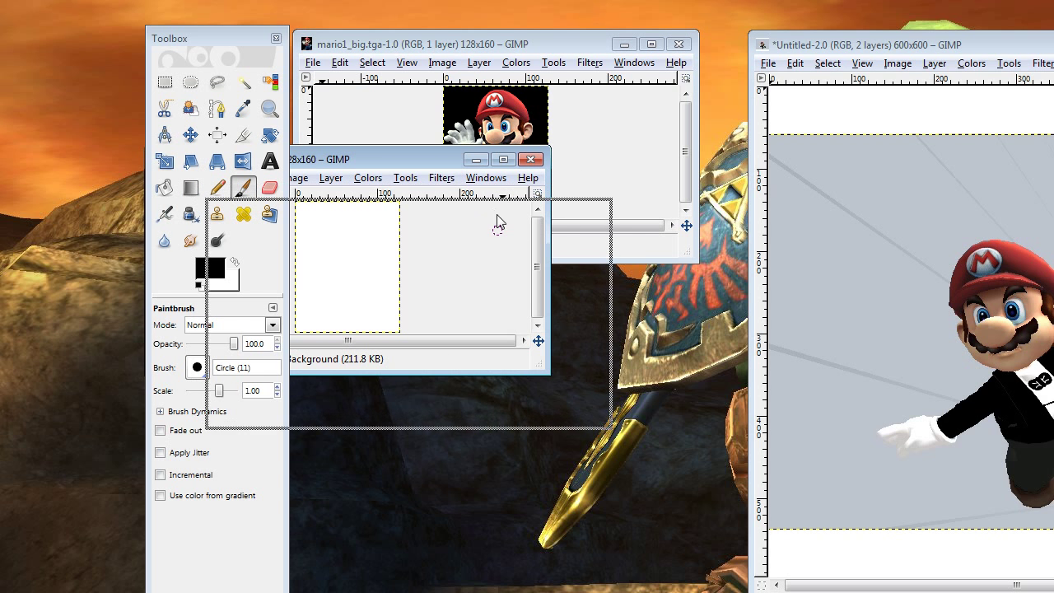
pyautogui.moveTo(498, 221); pyautogui.dragTo(579, 289)
pyautogui.moveTo(671, 487); pyautogui.dragTo(672, 510)
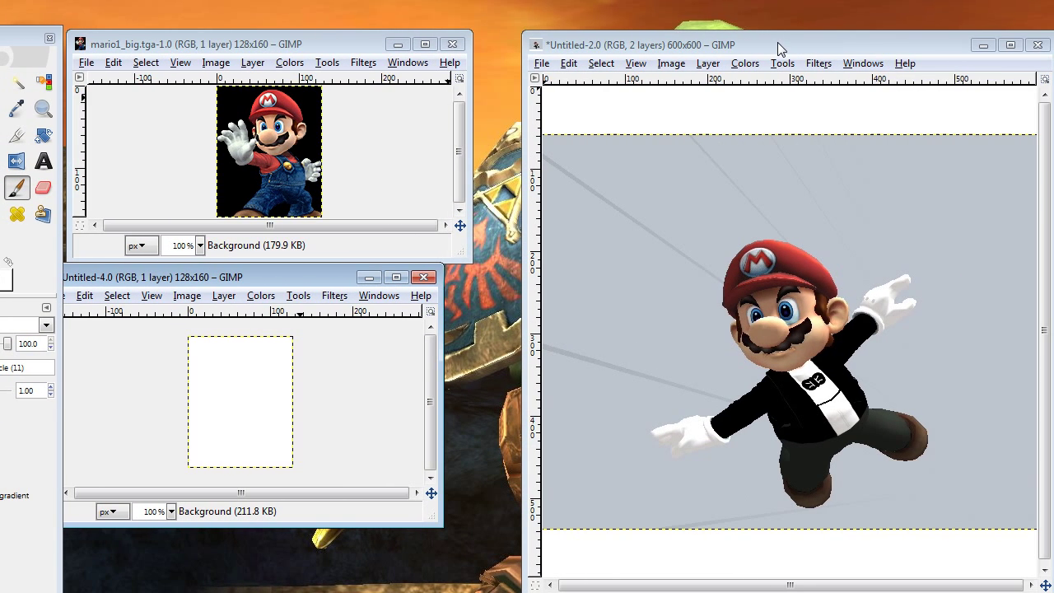
pyautogui.click(777, 42)
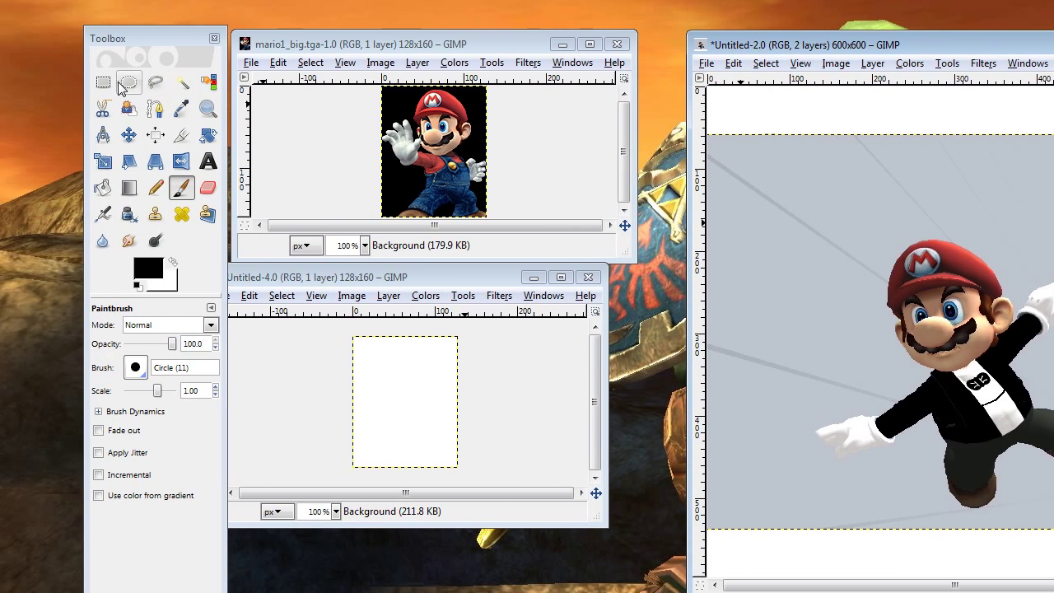
pyautogui.click(103, 82)
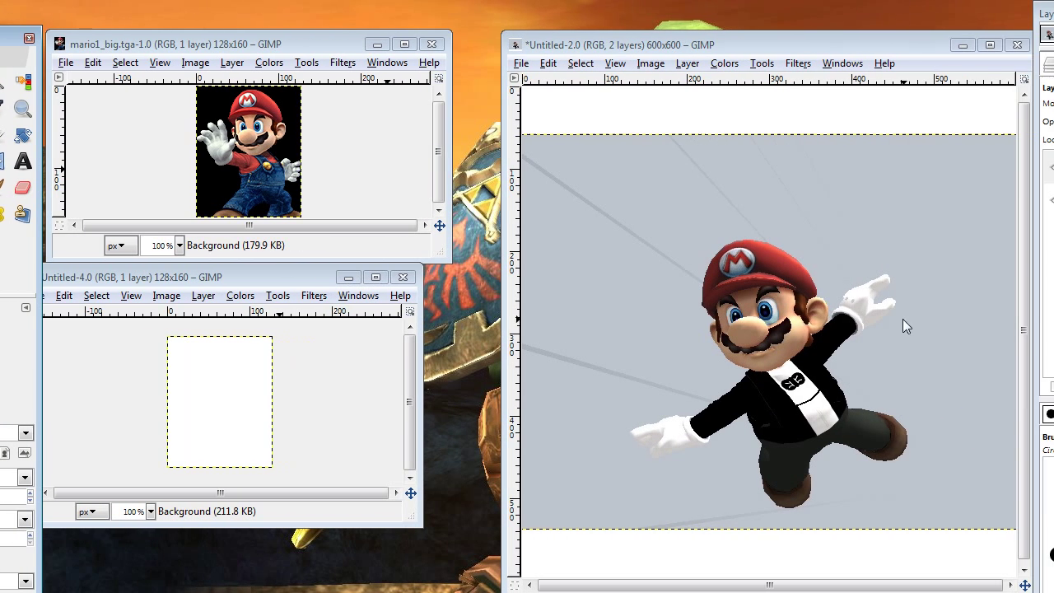
# Add a 'Visible' layer with Layer > New from Visible and hide Tuxedo_Mario.jpg and Background
pyautogui.rightClick(691, 208)
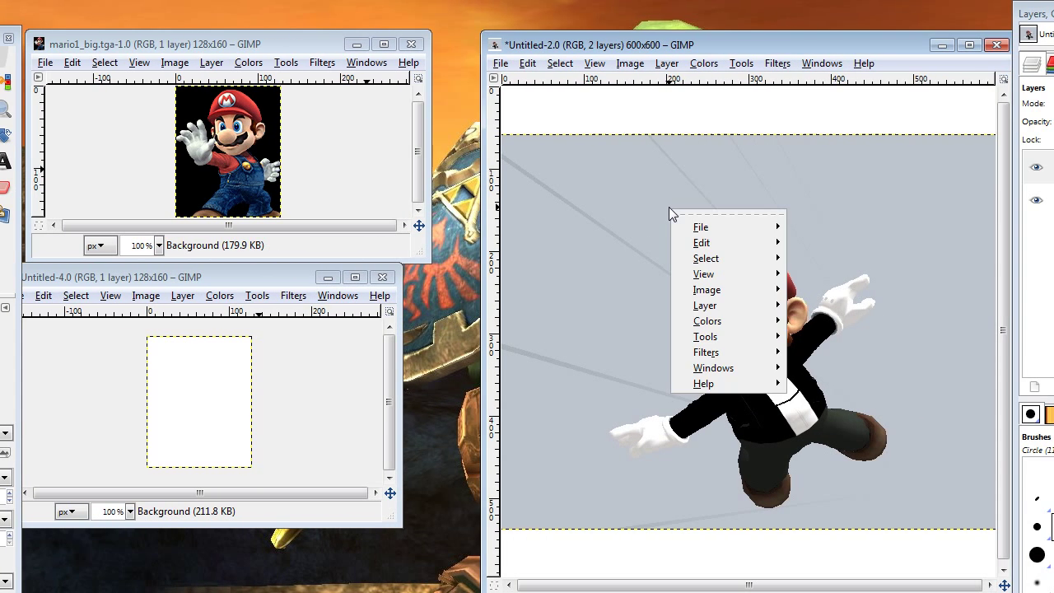
pyautogui.moveTo(749, 307)
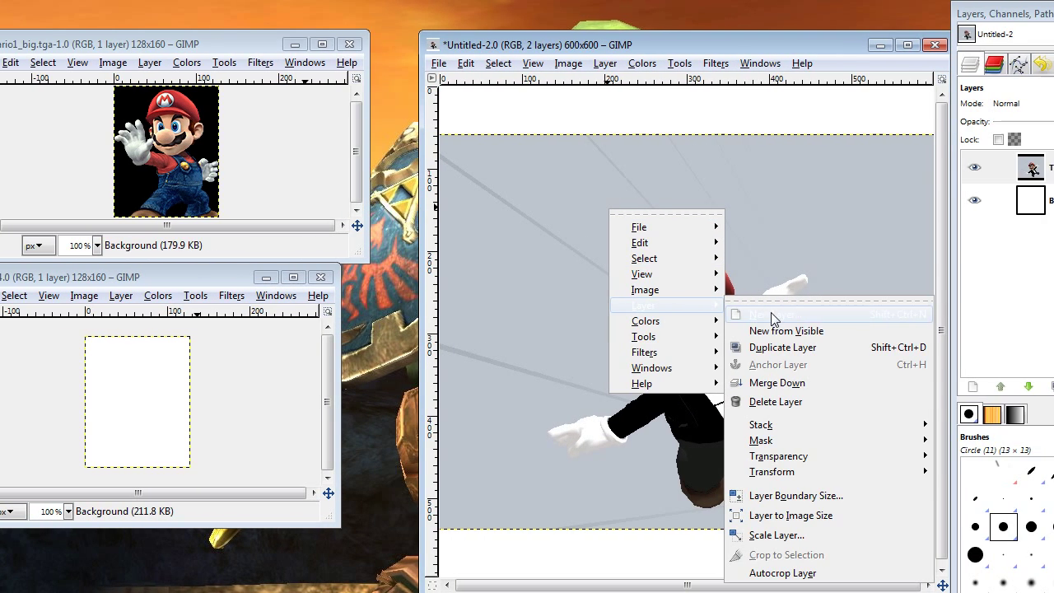
pyautogui.click(852, 332)
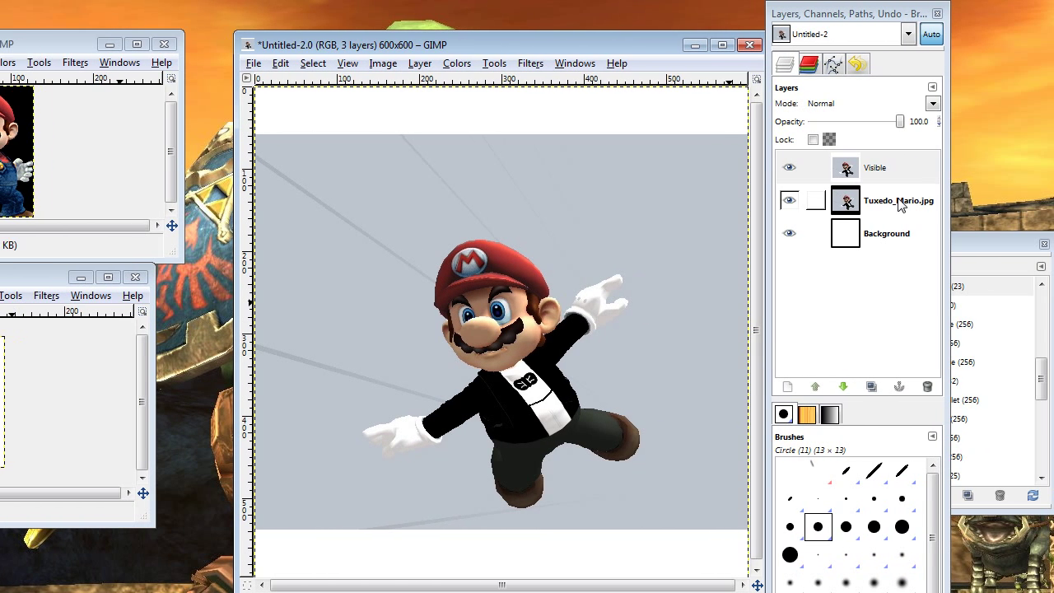
pyautogui.click(953, 200)
pyautogui.click(953, 233)
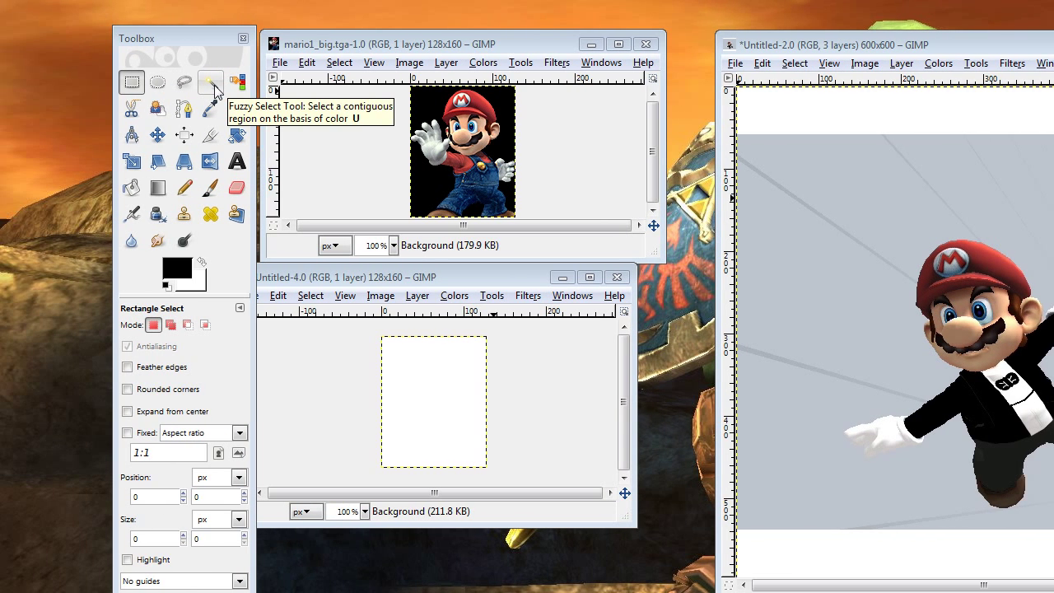
# Fuzzy-select and delete the grey backdrop around Tuxedo Mario, then clear the selection
pyautogui.click(109, 85)
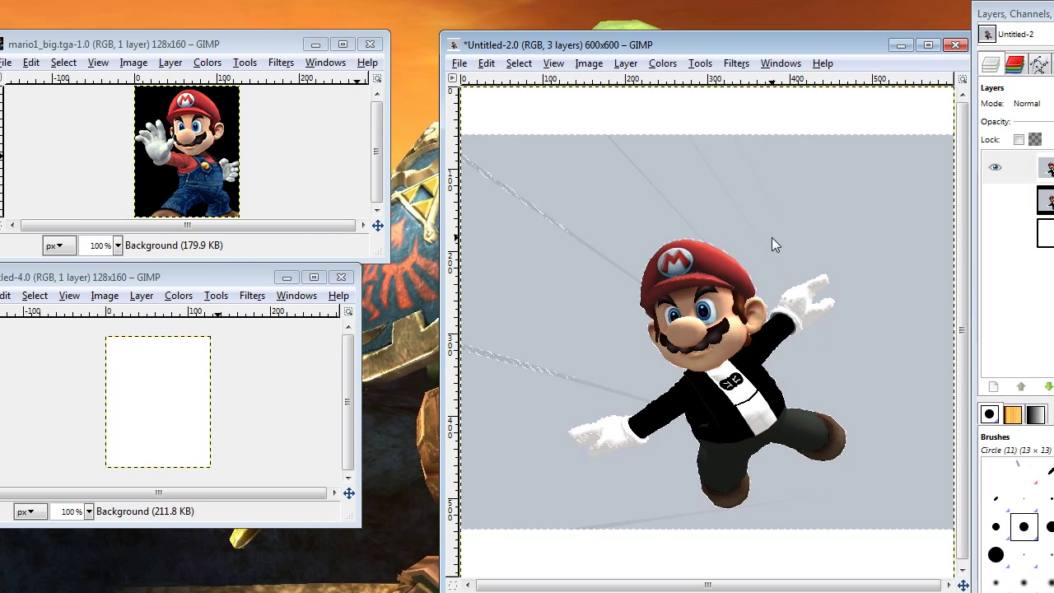
pyautogui.click(916, 237)
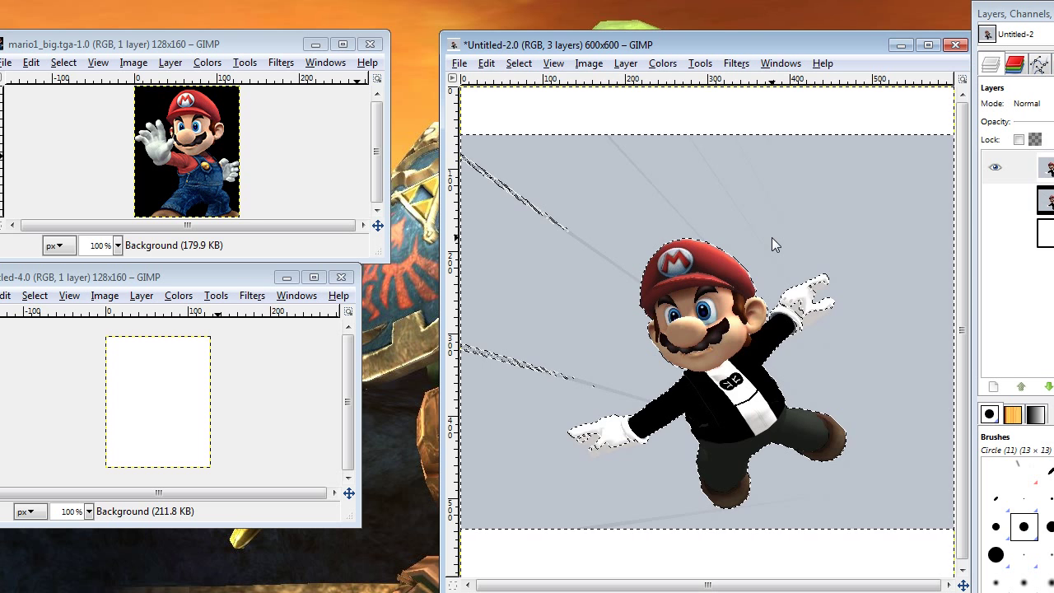
pyautogui.press('Delete')
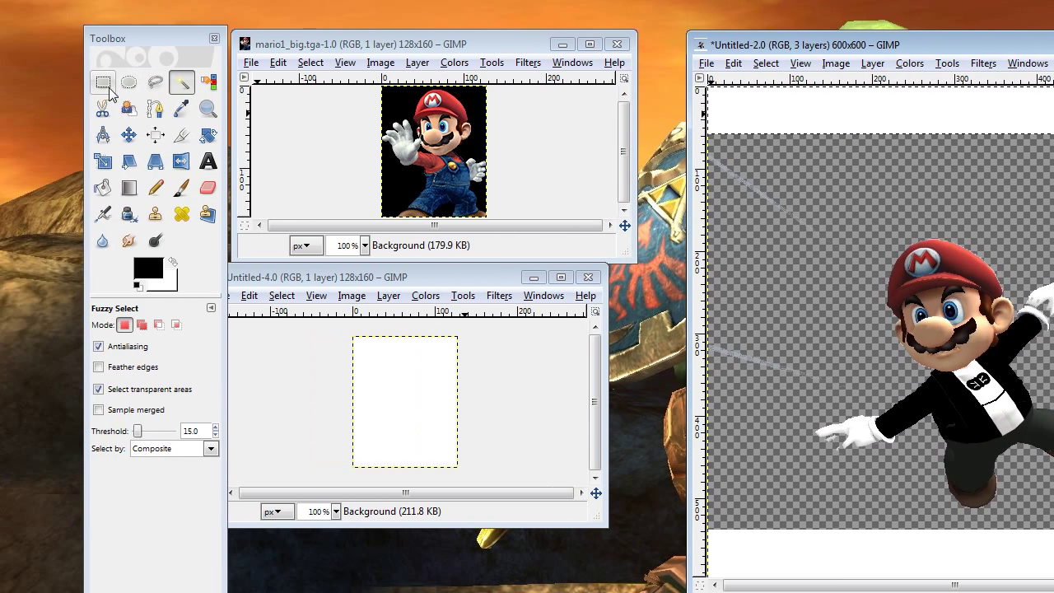
pyautogui.press('r')
pyautogui.moveTo(461, 85); pyautogui.dragTo(955, 134)
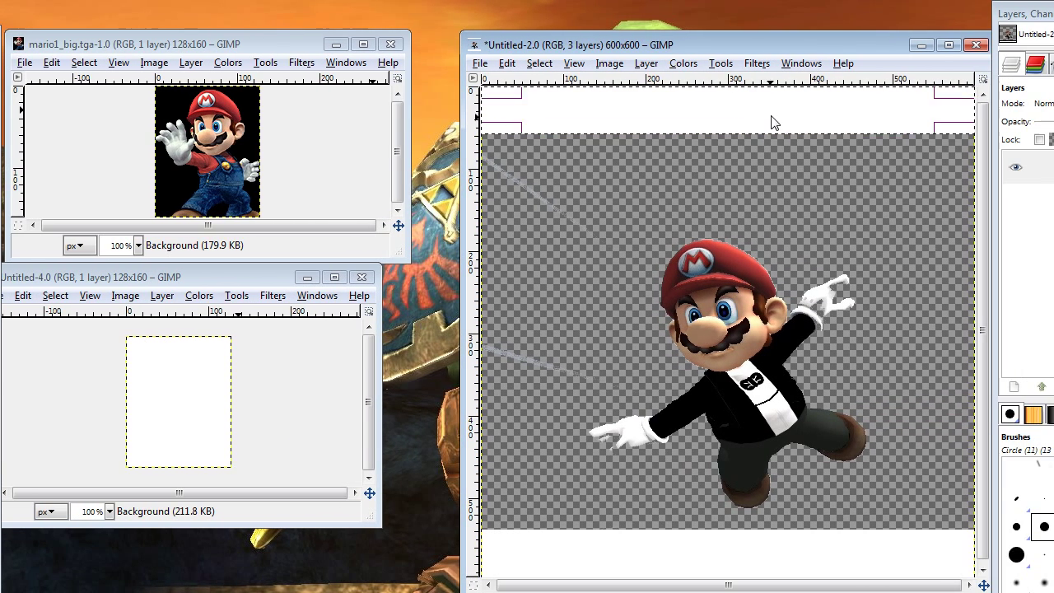
pyautogui.click(921, 233)
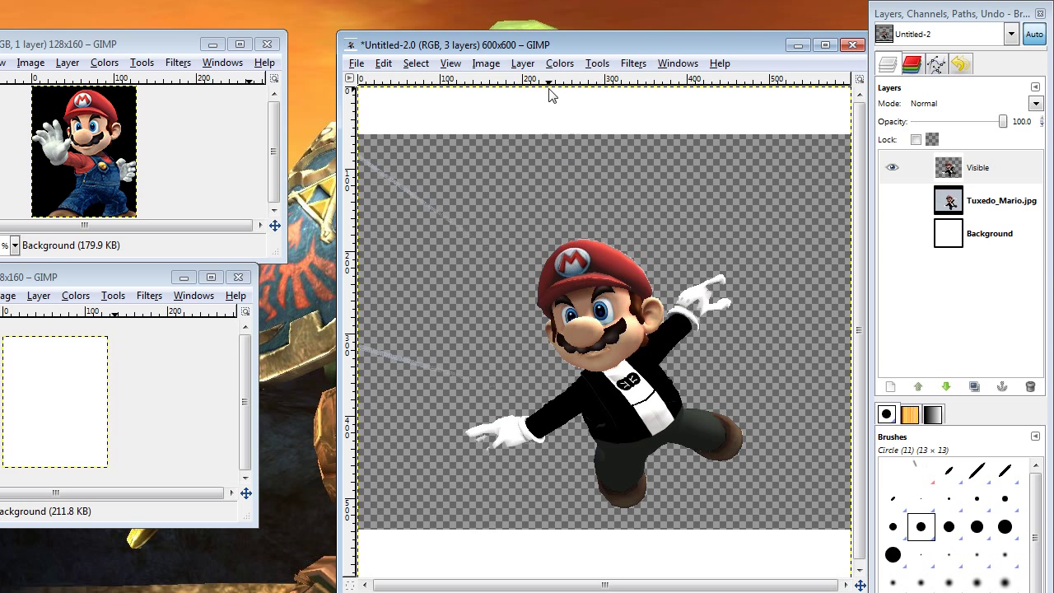
# Convert Untitled-2 to indexed mode using a generated optimum palette of maximum colours
pyautogui.click(486, 63)
pyautogui.moveTo(543, 100)
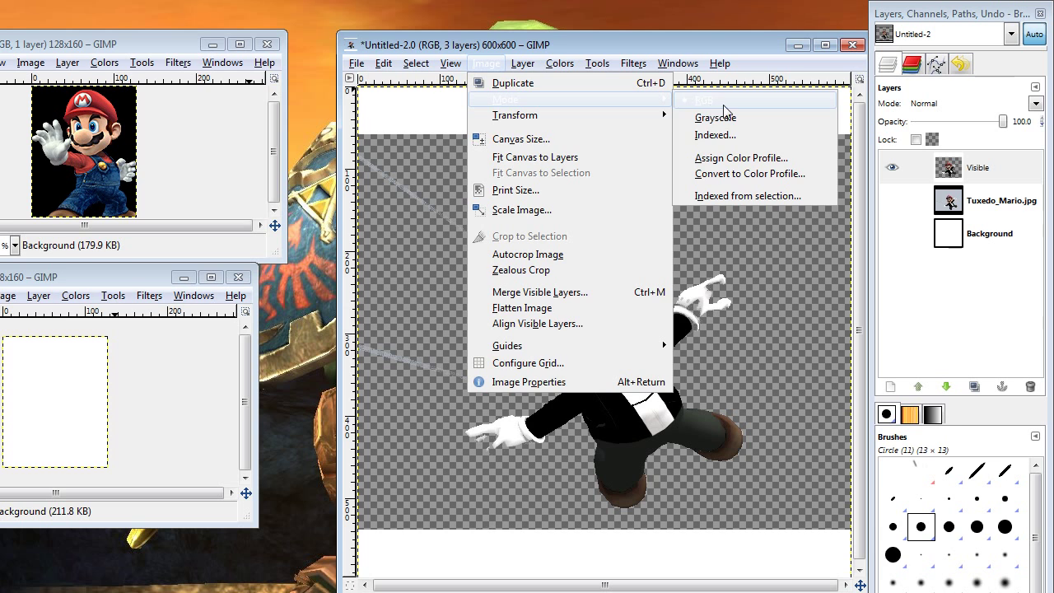
pyautogui.click(728, 137)
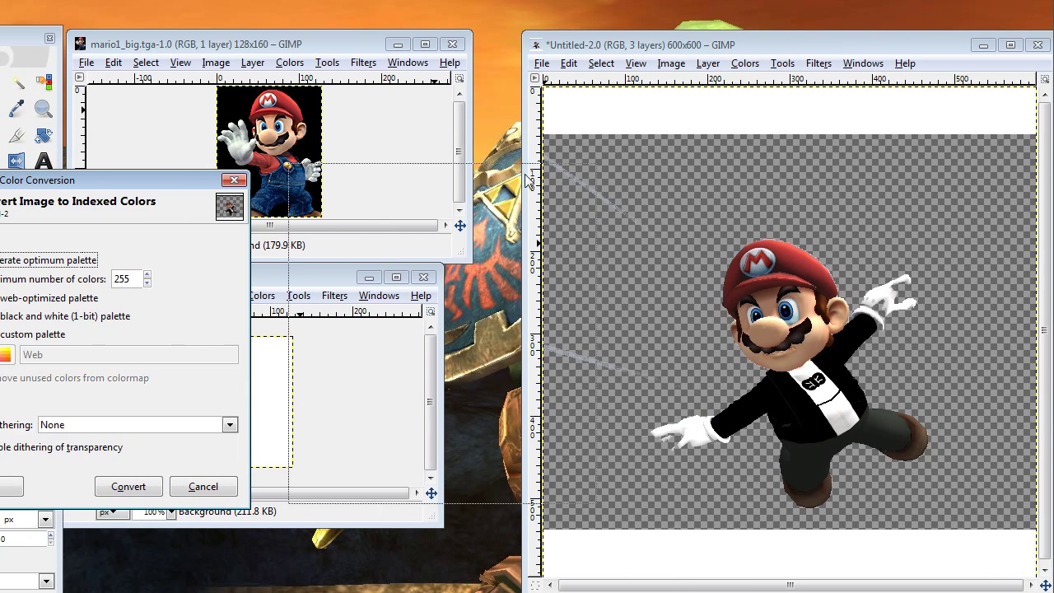
pyautogui.moveTo(528, 181); pyautogui.dragTo(528, 180)
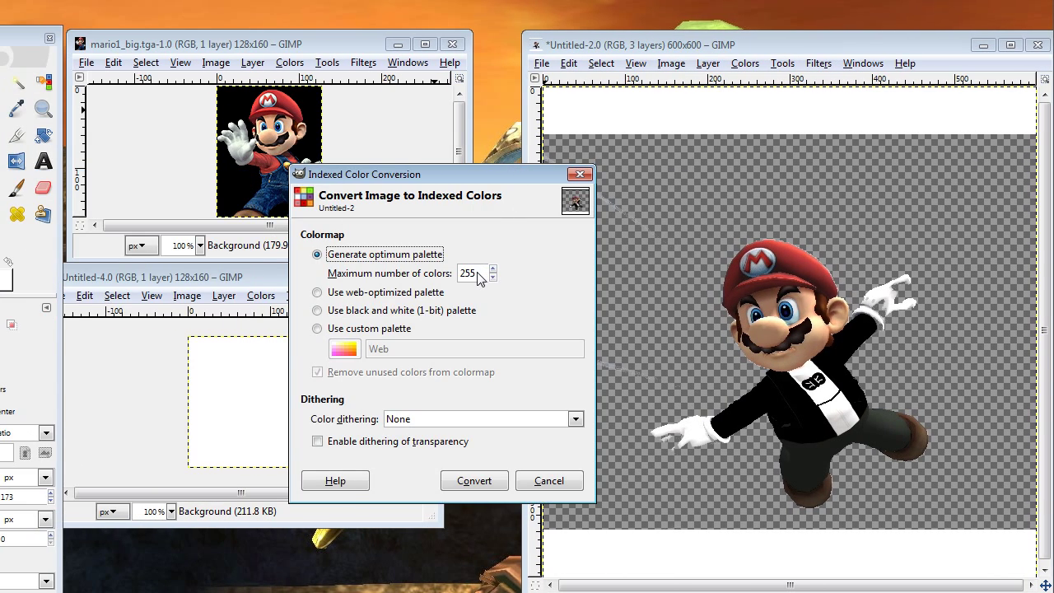
pyautogui.moveTo(465, 275); pyautogui.dragTo(512, 276)
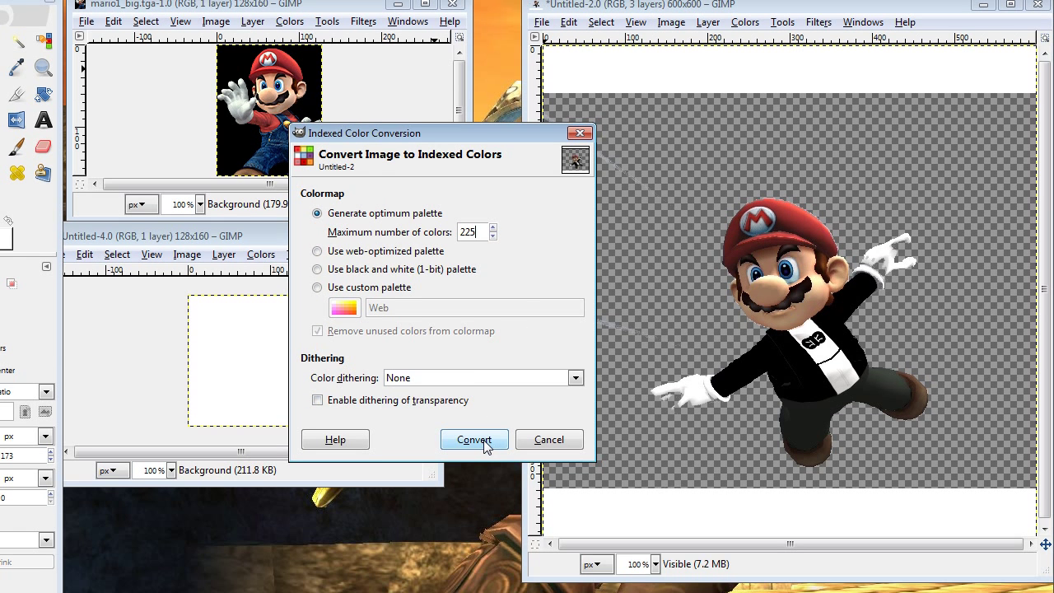
pyautogui.click(474, 440)
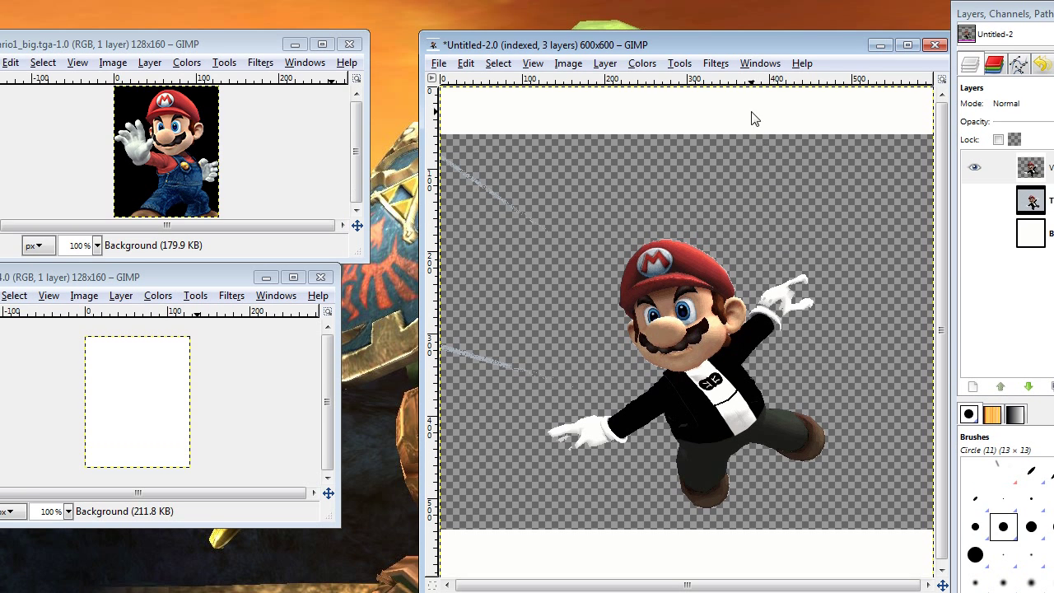
# Create a new palette from the image's colormap with Colors > Map > Colormap to Palette
pyautogui.click(646, 66)
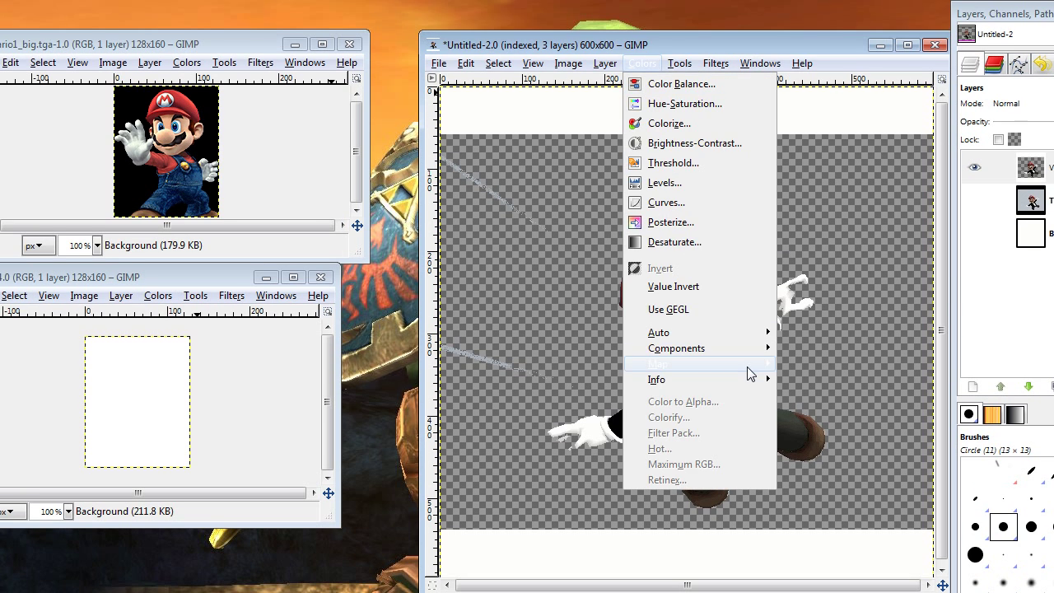
pyautogui.moveTo(747, 368)
pyautogui.click(766, 436)
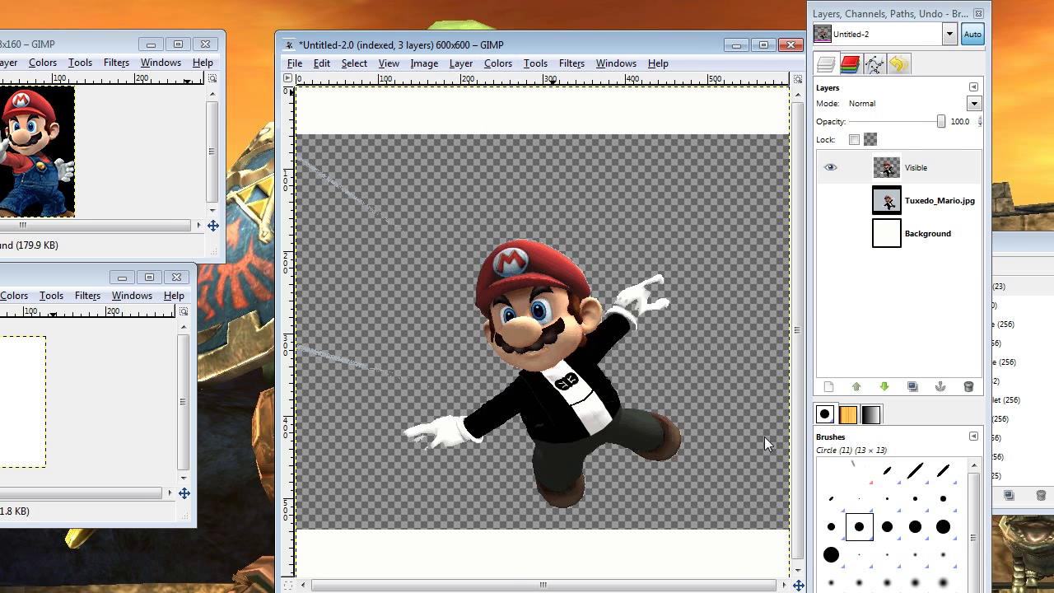
pyautogui.moveTo(958, 245); pyautogui.dragTo(761, 245)
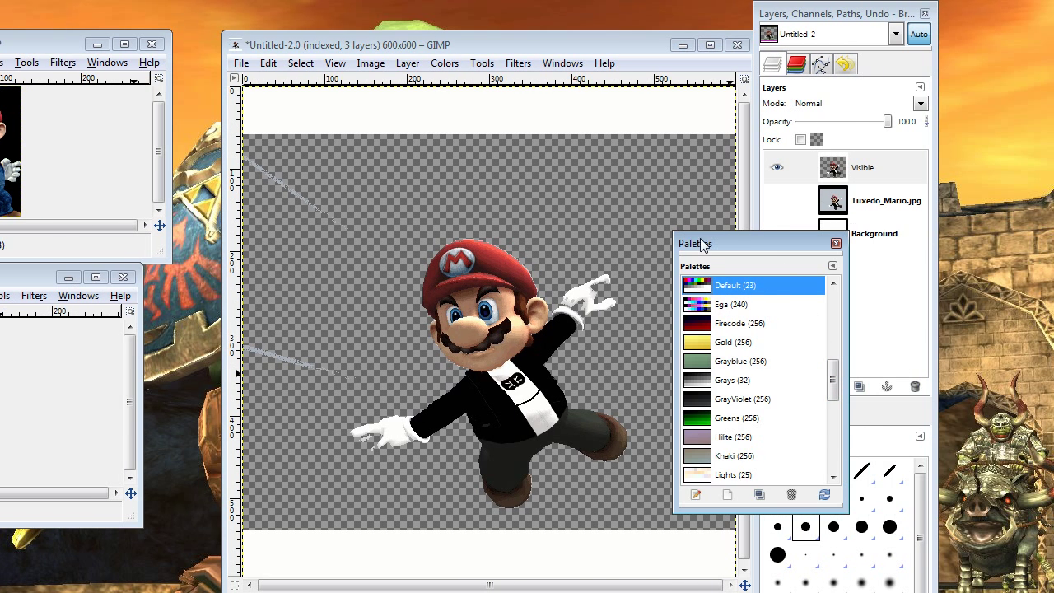
# Find and select the Untitled#2 (225) palette in the Palettes list
pyautogui.click(561, 64)
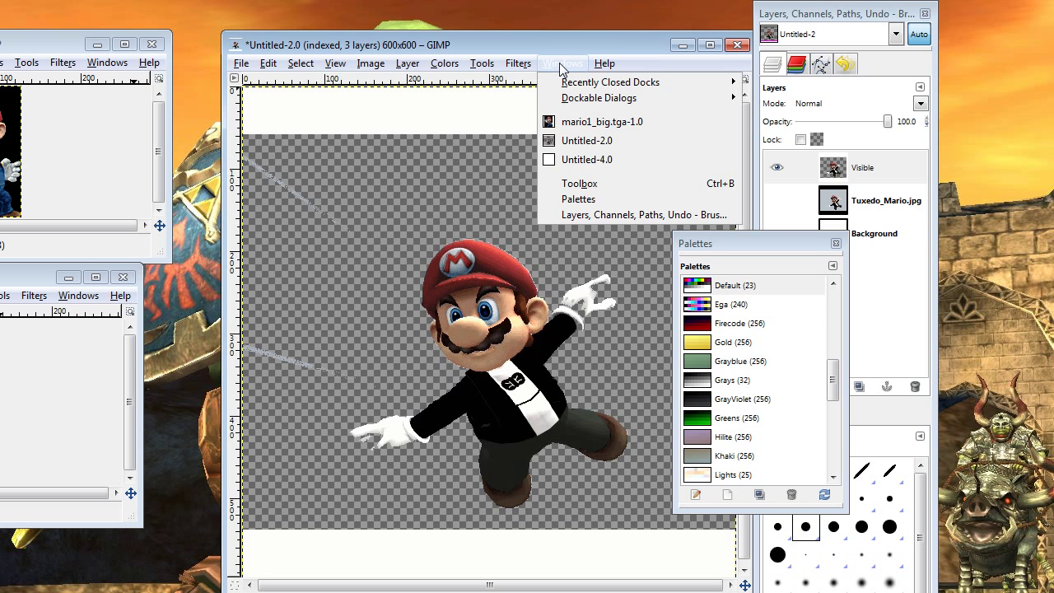
pyautogui.moveTo(691, 98)
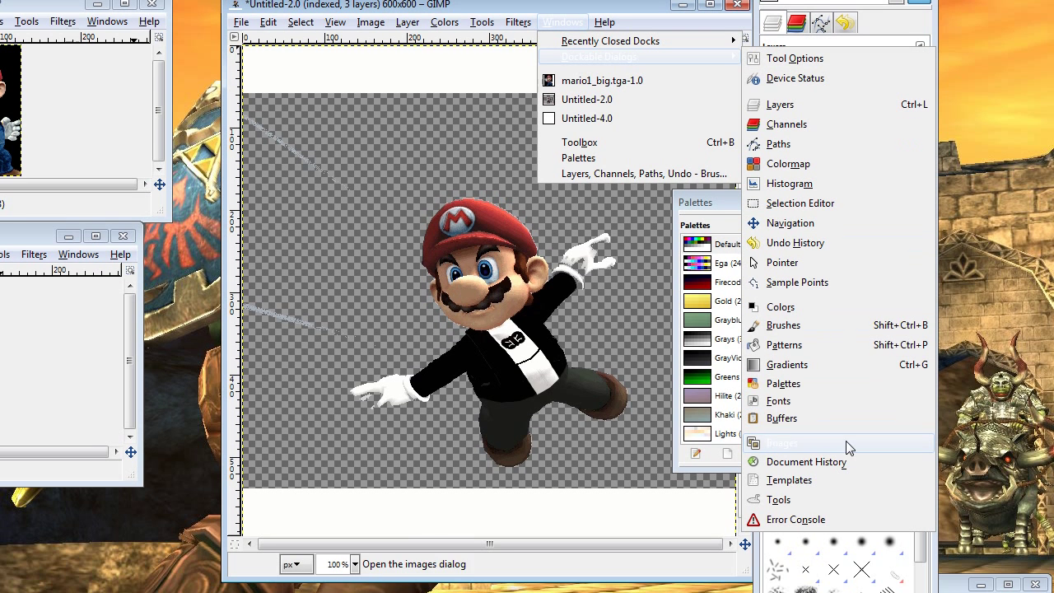
pyautogui.click(721, 202)
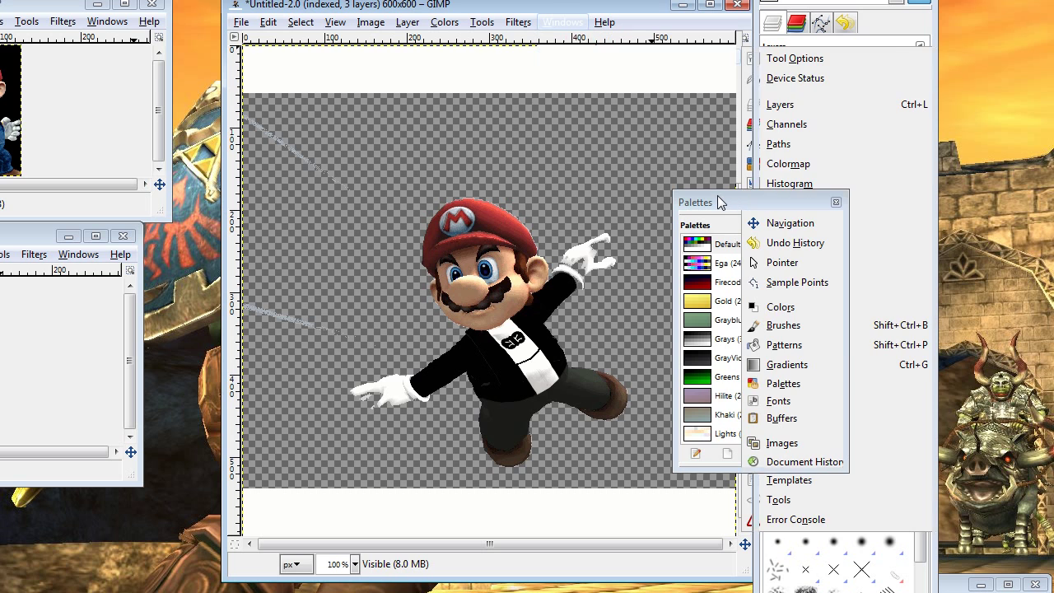
pyautogui.click(834, 342)
pyautogui.moveTo(835, 341); pyautogui.dragTo(835, 271)
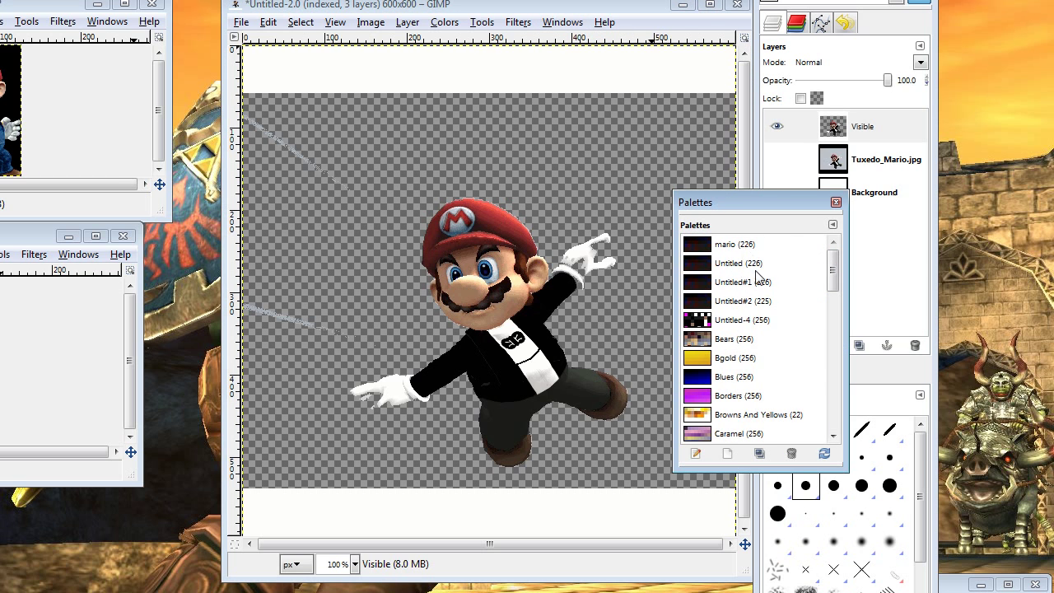
pyautogui.click(790, 307)
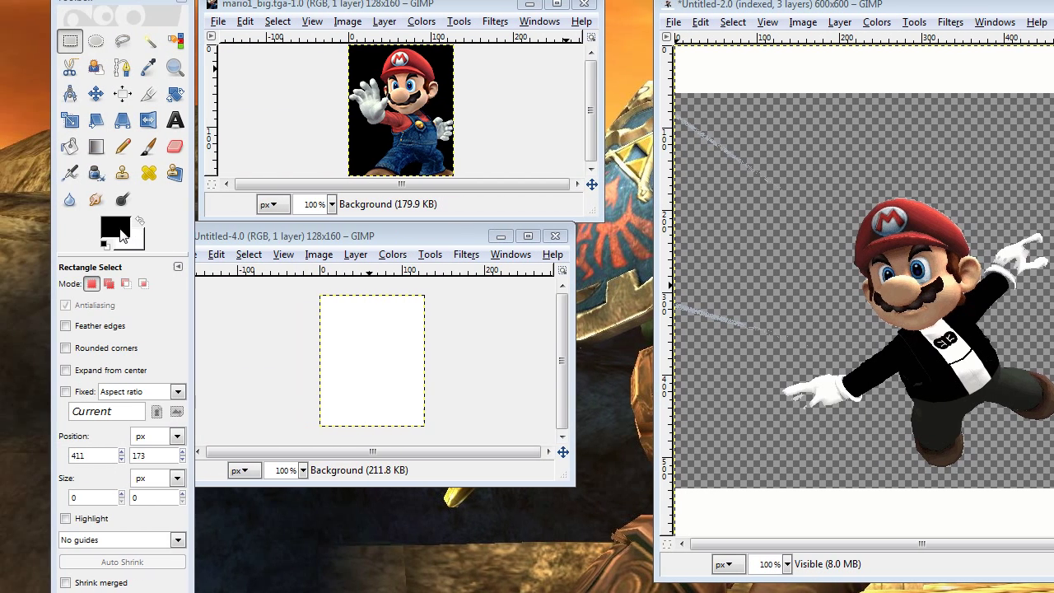
# Pick magenta for the foreground colour, setting Blue to 255 so it reads ff00ff
pyautogui.click(212, 224)
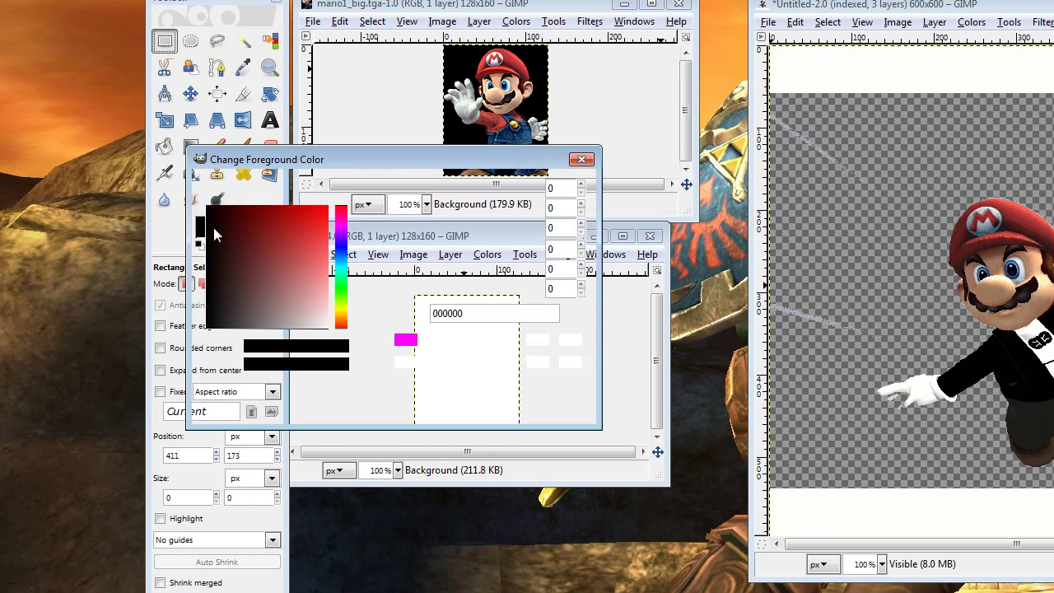
pyautogui.click(341, 224)
pyautogui.click(329, 210)
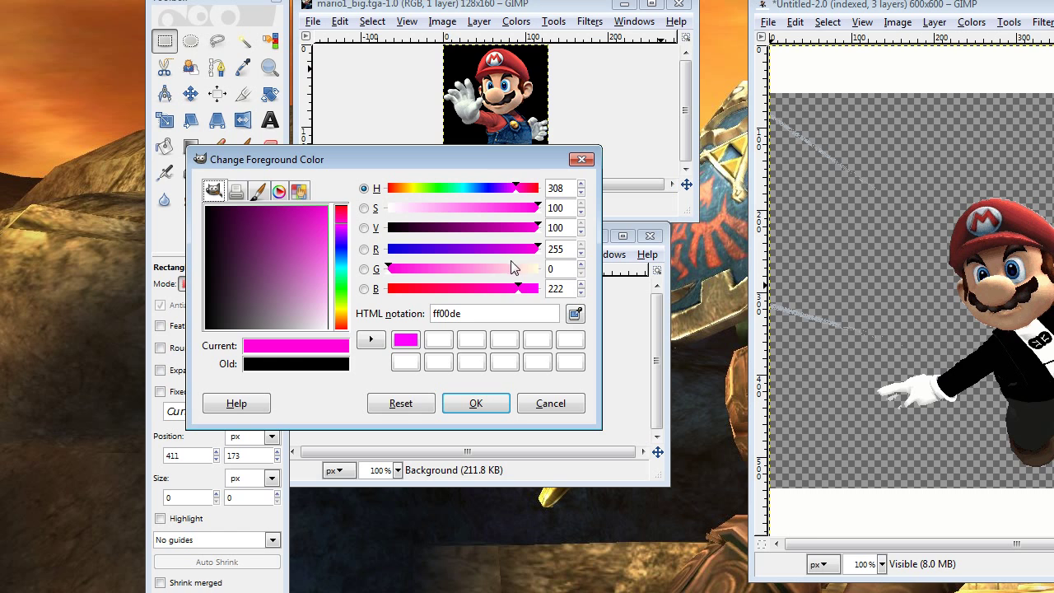
pyautogui.doubleClick(567, 289)
pyautogui.write('255')
pyautogui.press('Return')
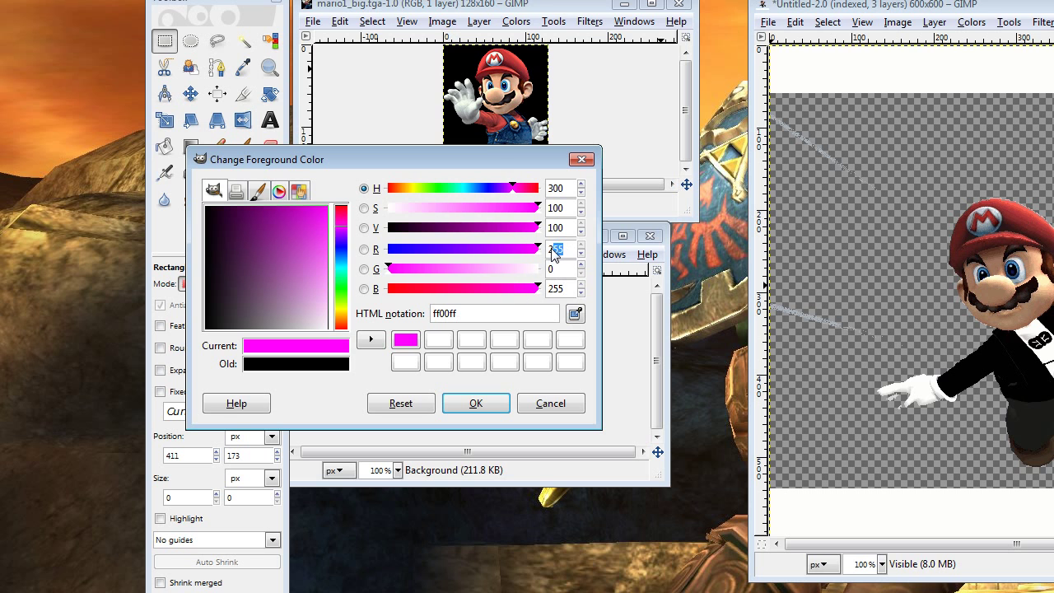
pyautogui.click(463, 405)
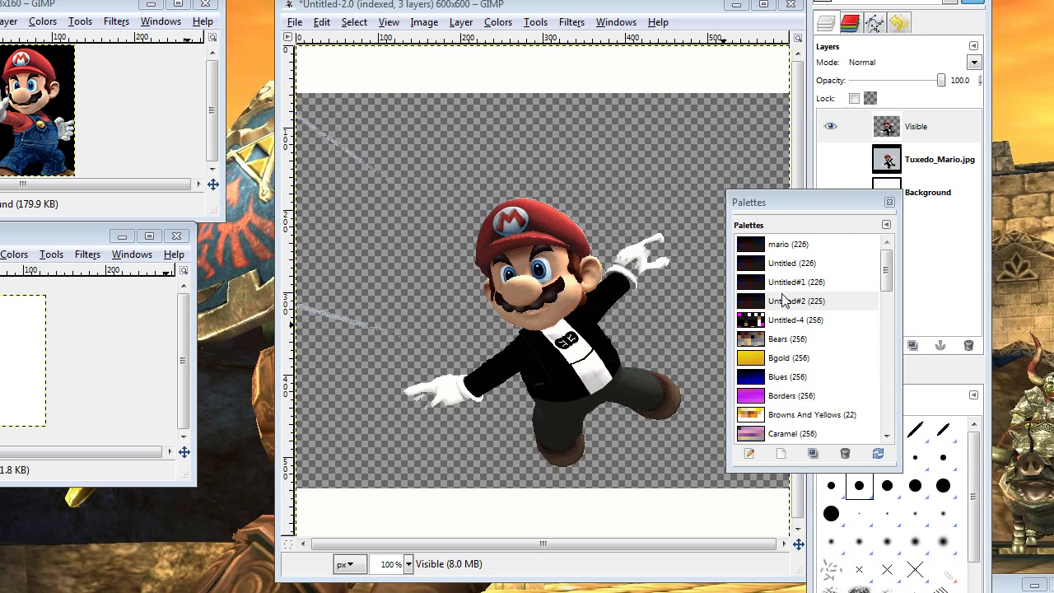
# Edit the Untitled#2 palette, add a New Color from FG, and close the Palette Editor
pyautogui.rightClick(782, 302)
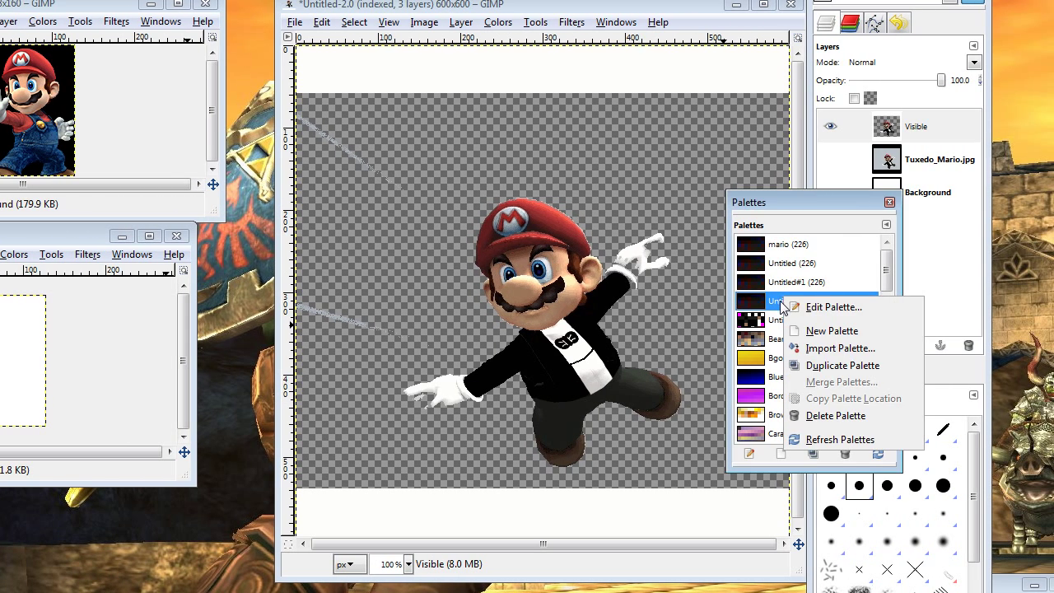
pyautogui.click(773, 307)
pyautogui.rightClick(774, 306)
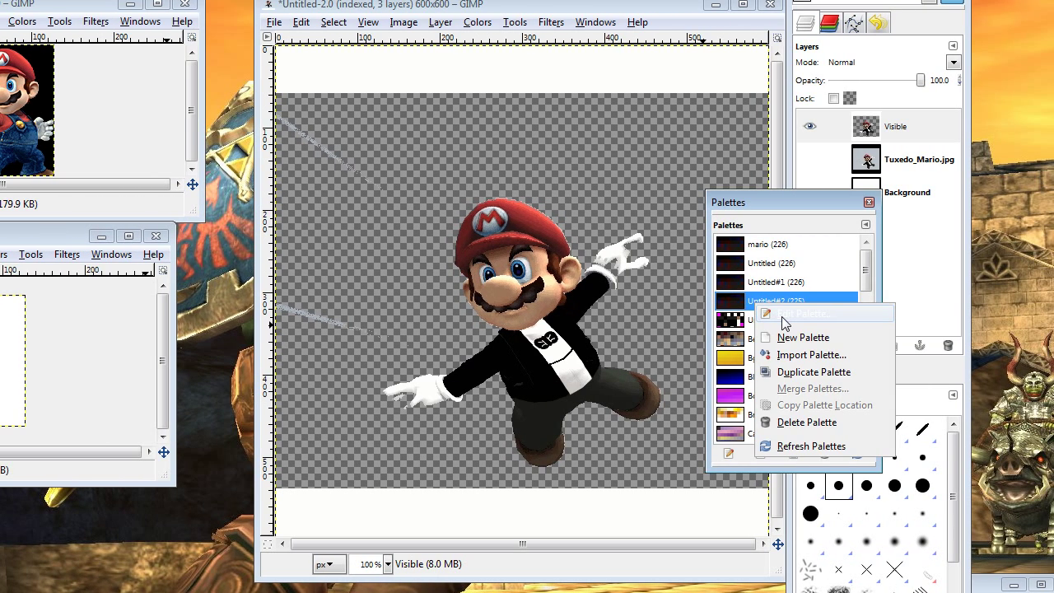
pyautogui.click(788, 315)
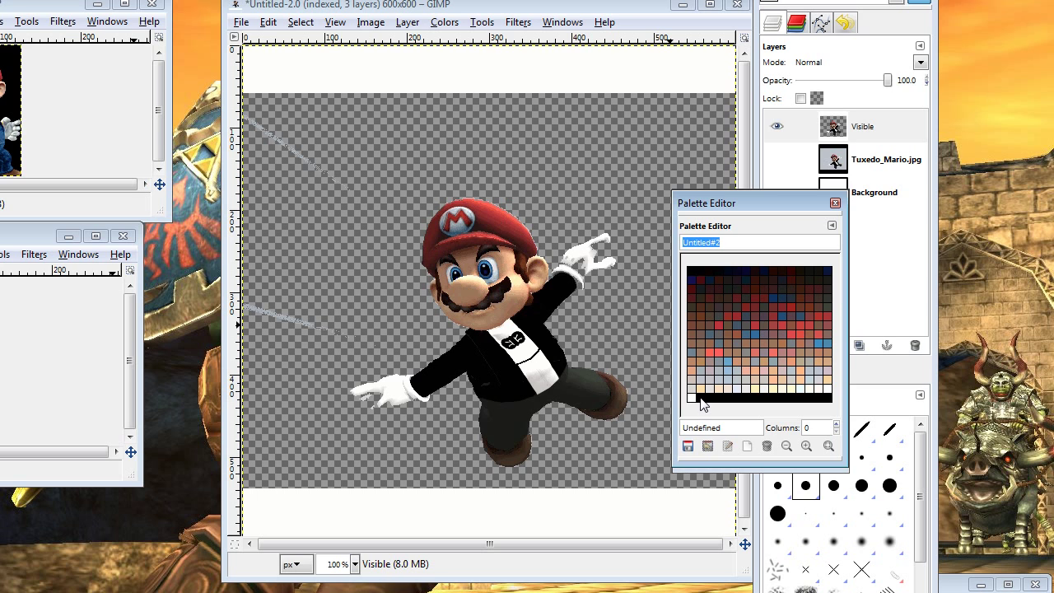
pyautogui.rightClick(701, 401)
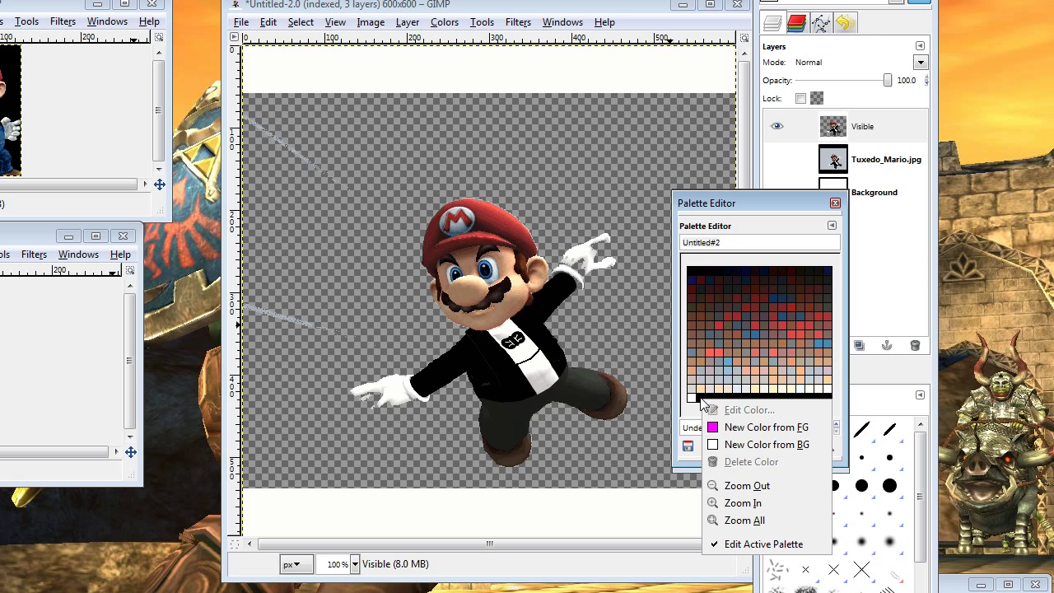
pyautogui.click(817, 432)
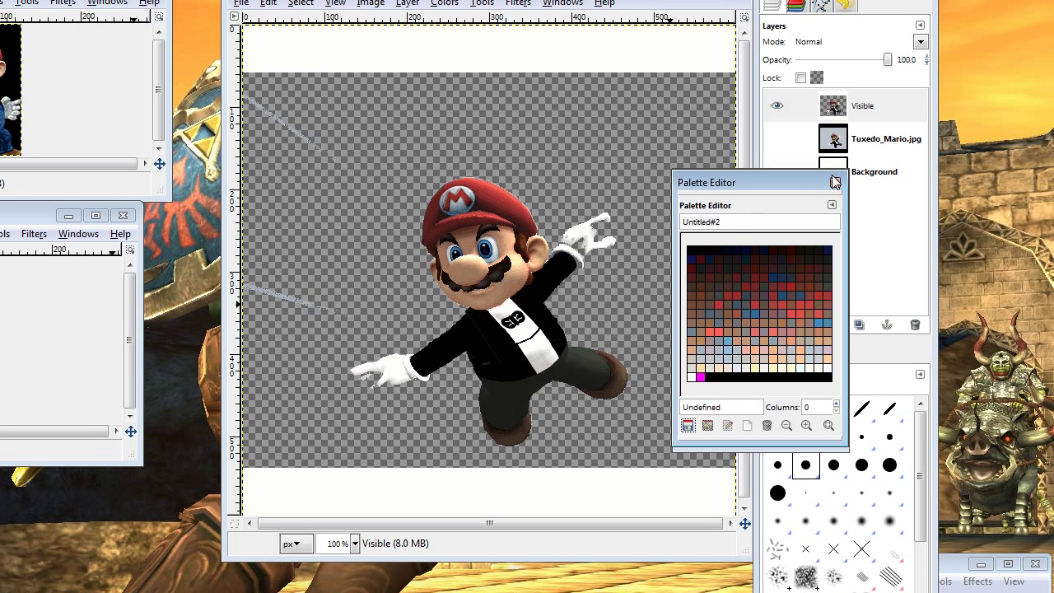
pyautogui.click(833, 181)
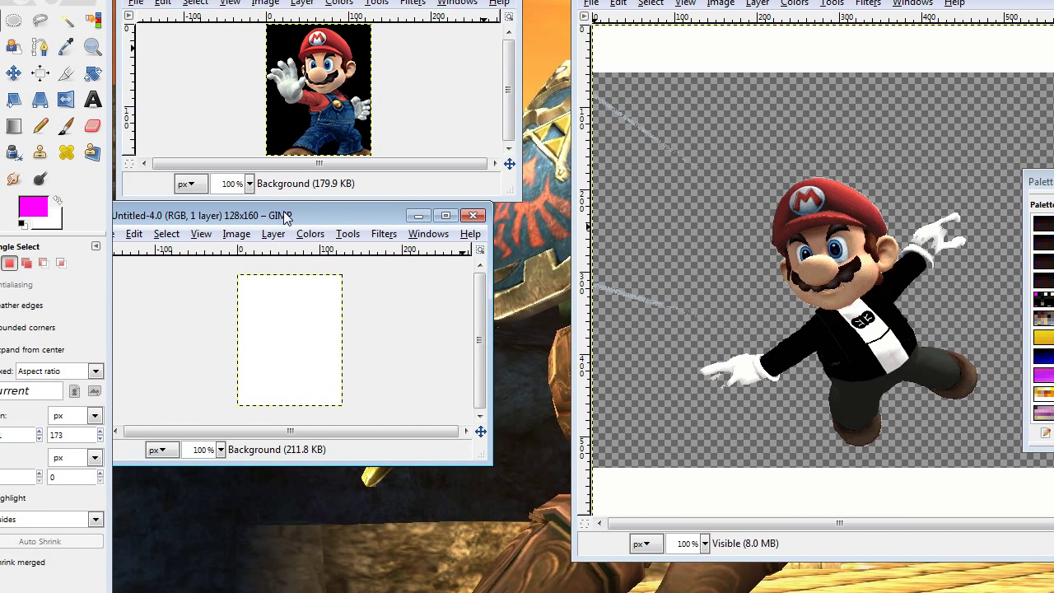
# Bucket-fill the blank 128×160 Untitled-4 image with magenta
pyautogui.moveTo(266, 219); pyautogui.dragTo(299, 229)
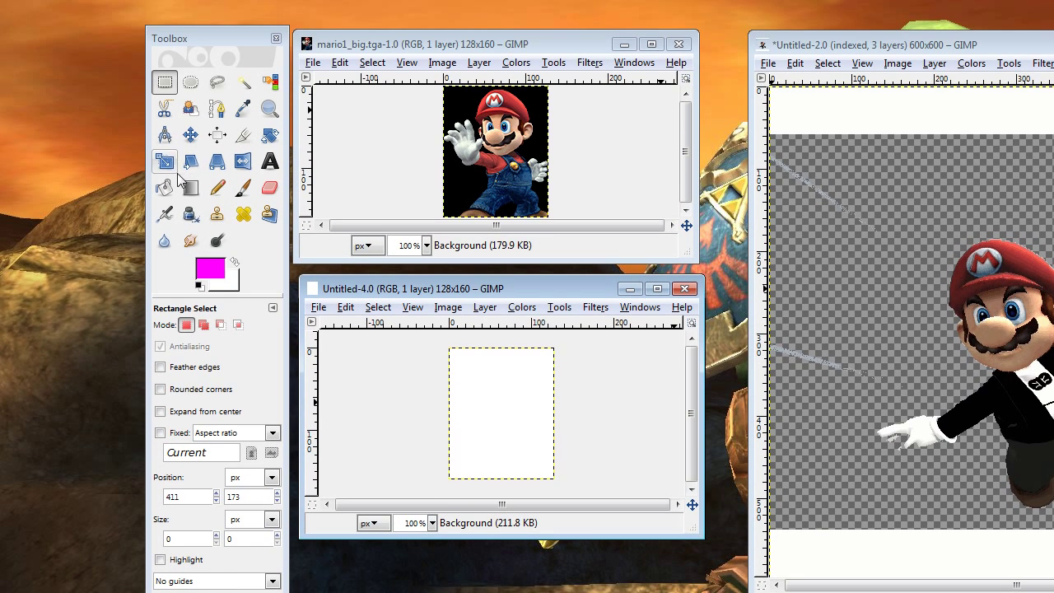
pyautogui.click(165, 188)
pyautogui.click(510, 396)
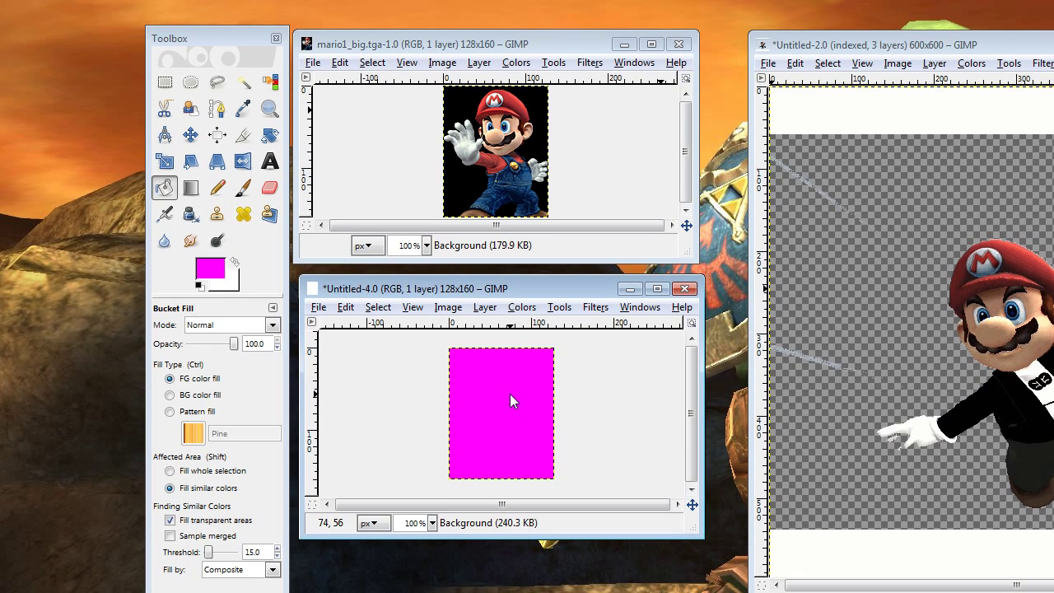
# Rectangle-select Tuxedo Mario in Untitled-2, copy him, and paste him into Untitled-4
pyautogui.click(164, 82)
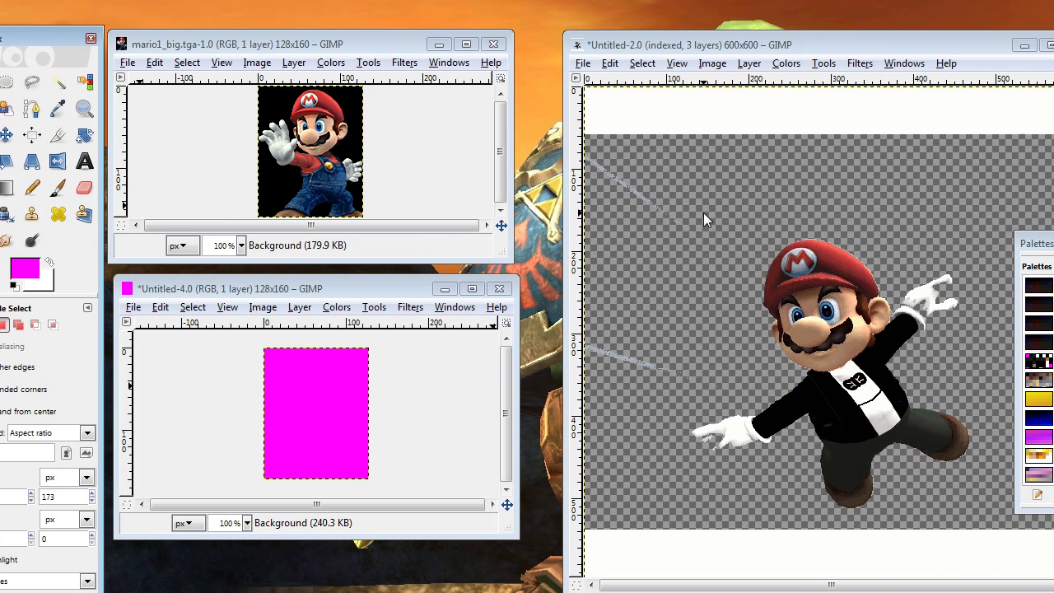
pyautogui.moveTo(704, 212); pyautogui.dragTo(956, 514)
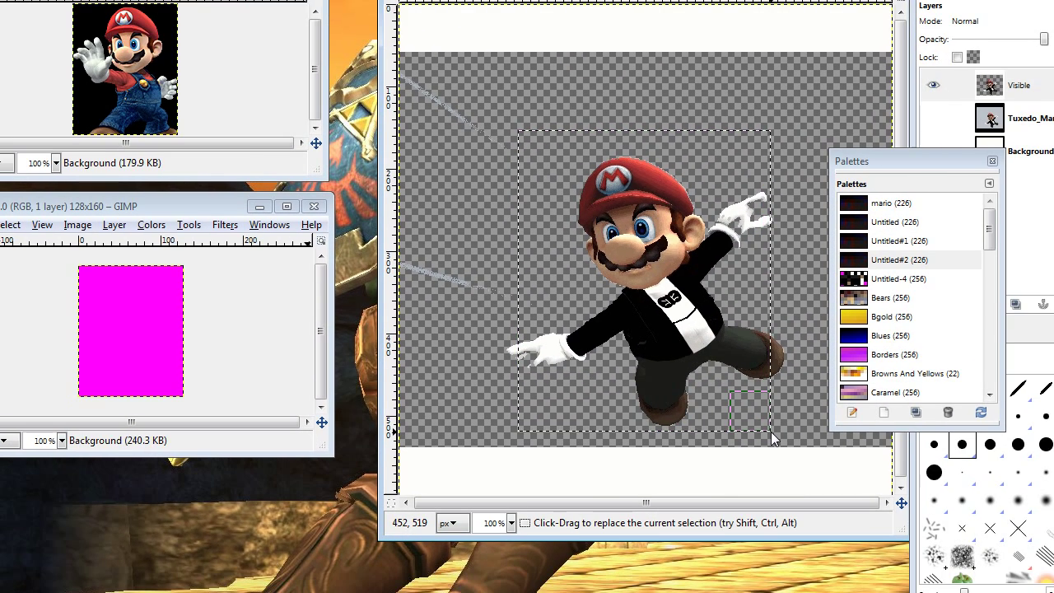
pyautogui.hotkey('ctrl', 'c')
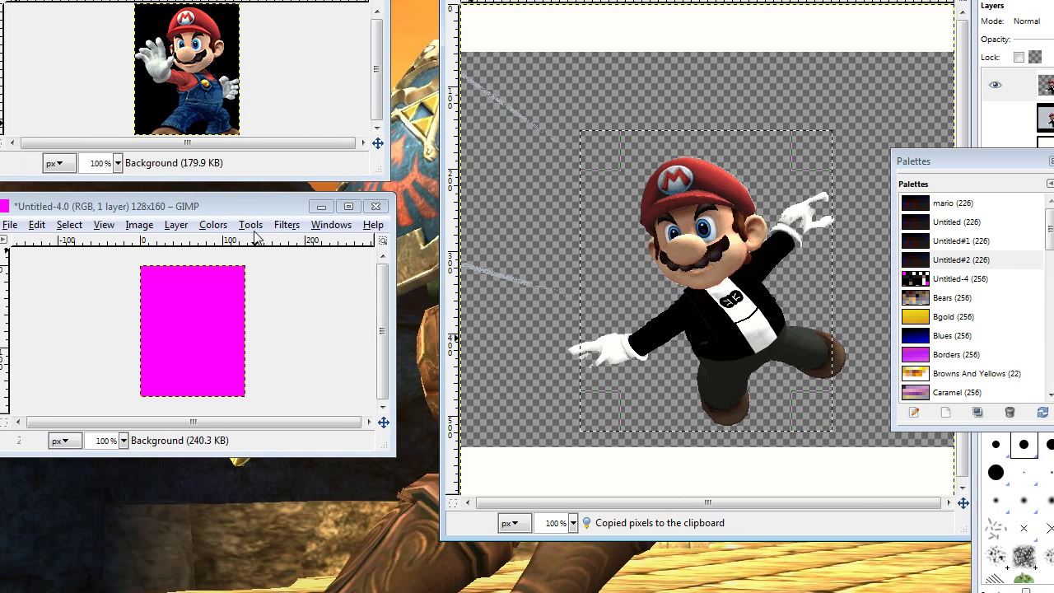
pyautogui.hotkey('ctrl', 'v')
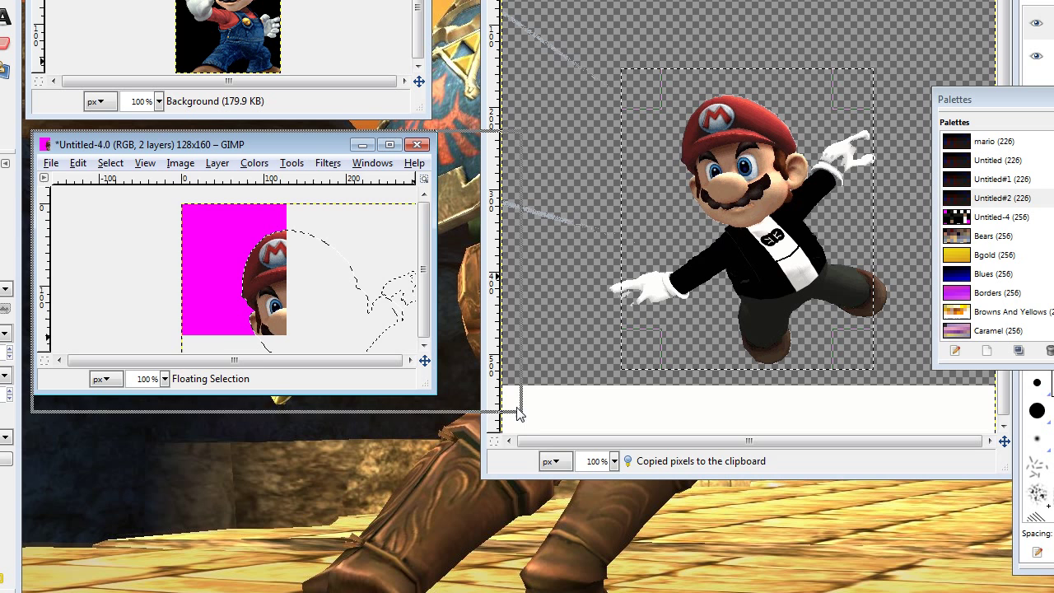
# Scale the pasted Mario down to fit the 128×160 magenta canvas, apply, and clear the selection
pyautogui.moveTo(432, 438); pyautogui.dragTo(515, 592)
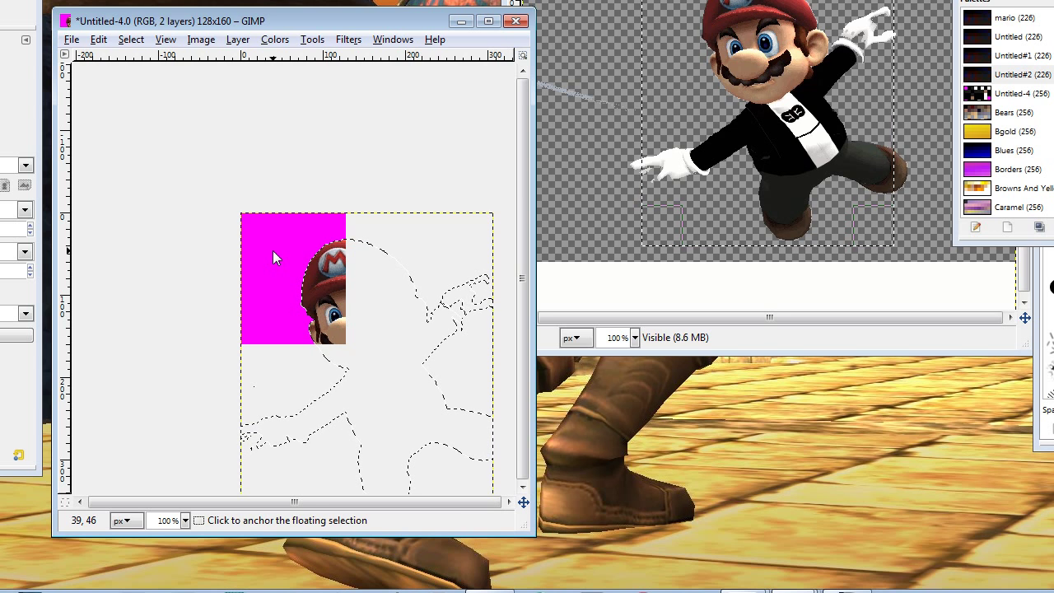
pyautogui.press('shift')
pyautogui.hotkey('ctrl', 'v')
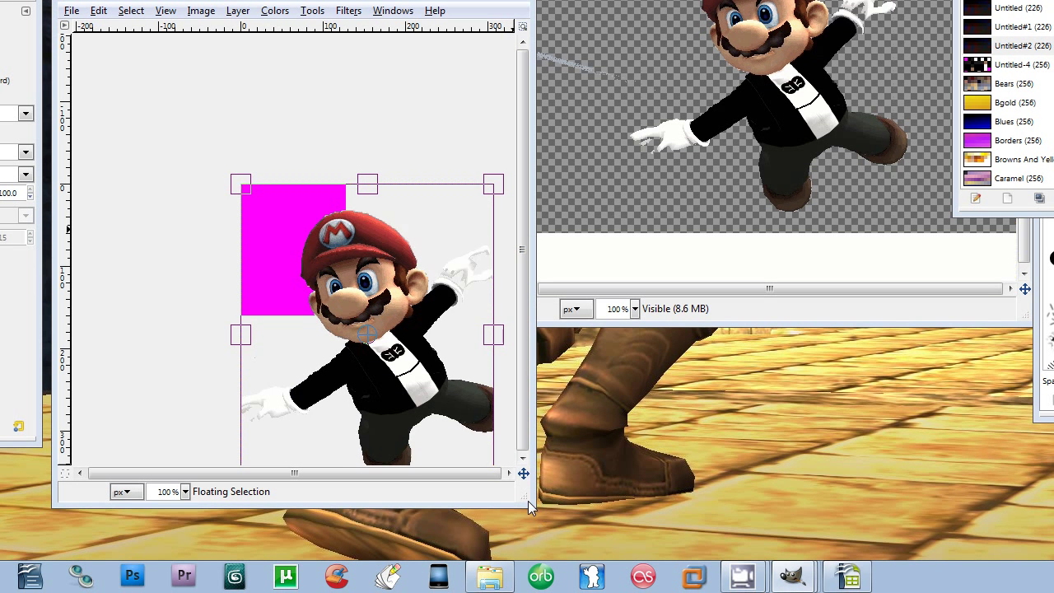
pyautogui.moveTo(529, 511); pyautogui.dragTo(604, 557)
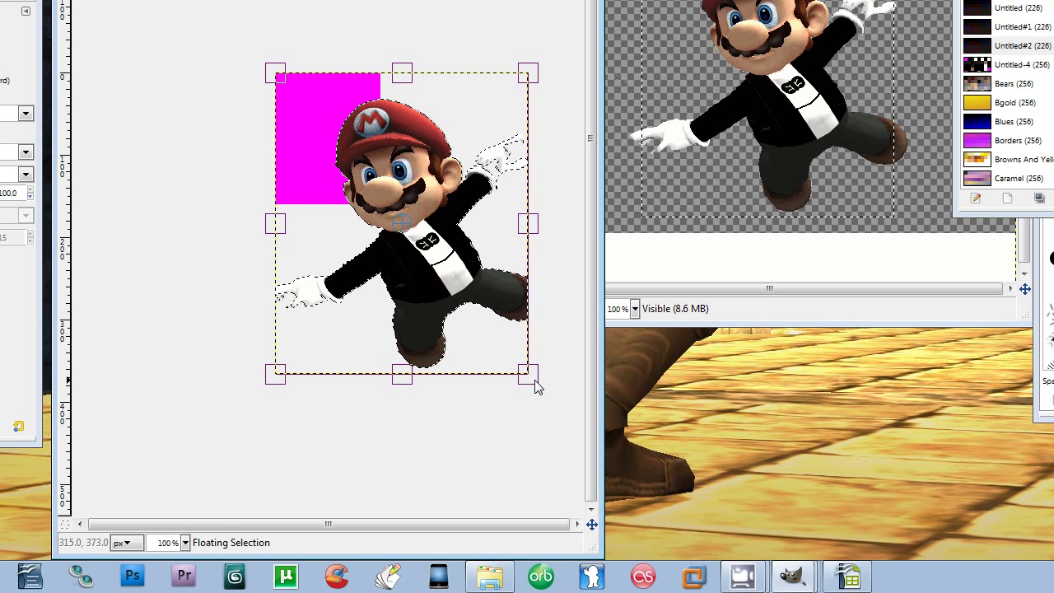
pyautogui.moveTo(534, 387); pyautogui.dragTo(403, 236)
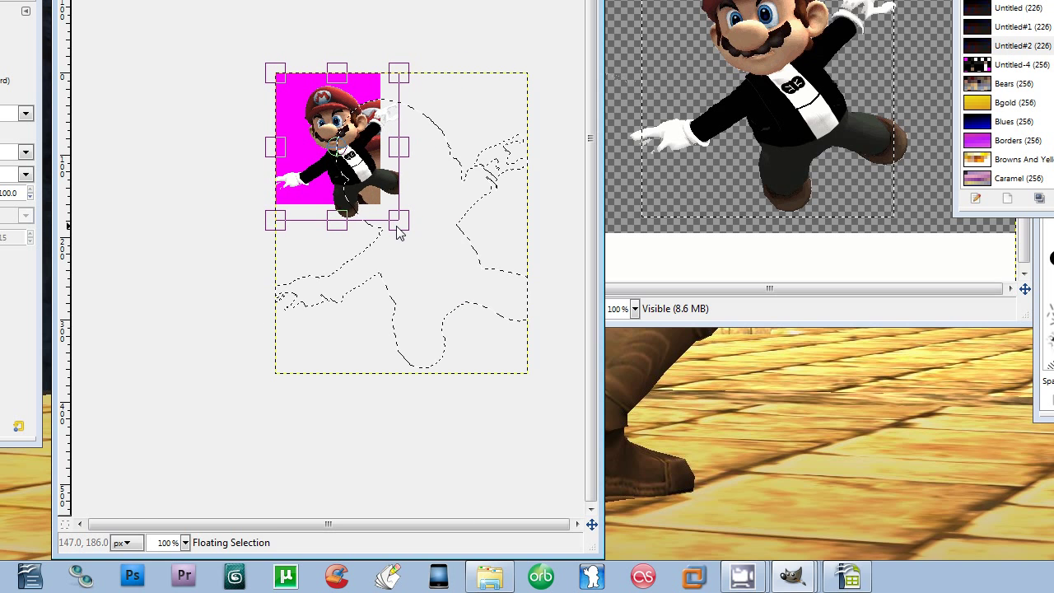
pyautogui.moveTo(412, 241); pyautogui.dragTo(397, 231)
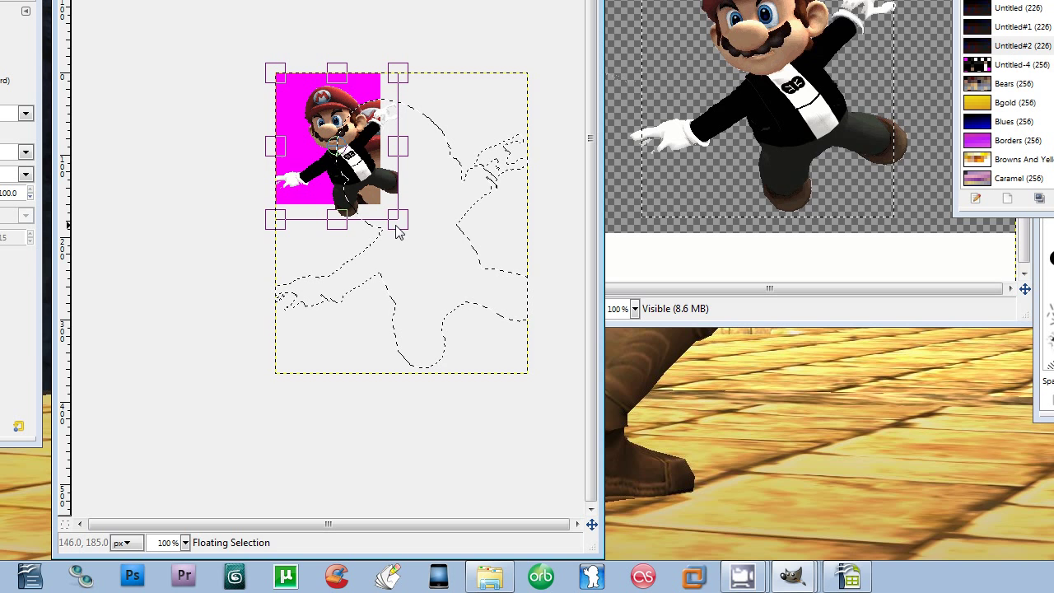
pyautogui.moveTo(396, 232)
pyautogui.mouseDown()
pyautogui.moveTo(327, 222)
pyautogui.moveTo(378, 229)
pyautogui.mouseUp()
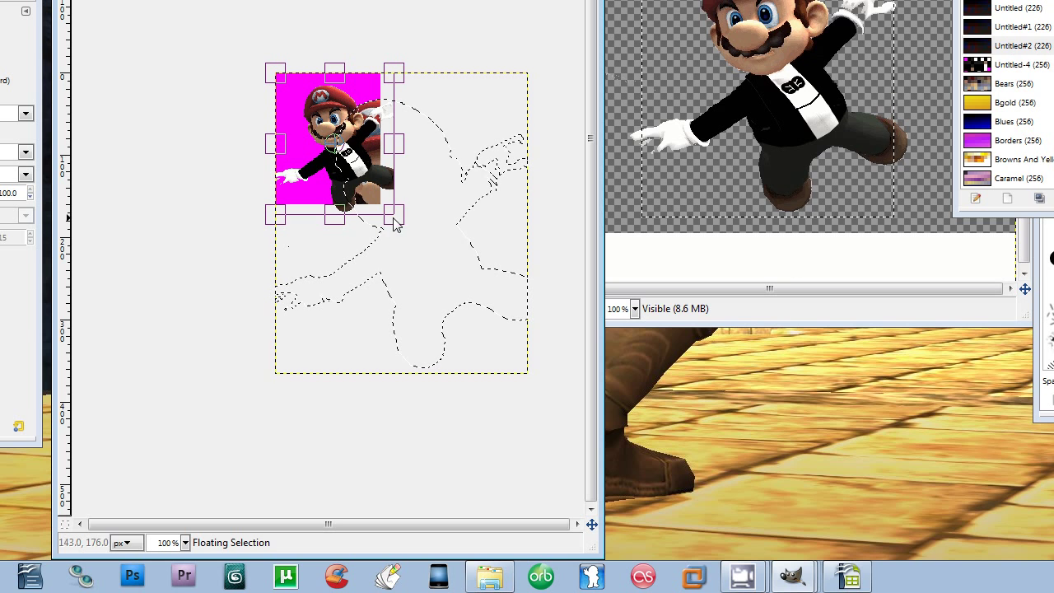
pyautogui.press('Return')
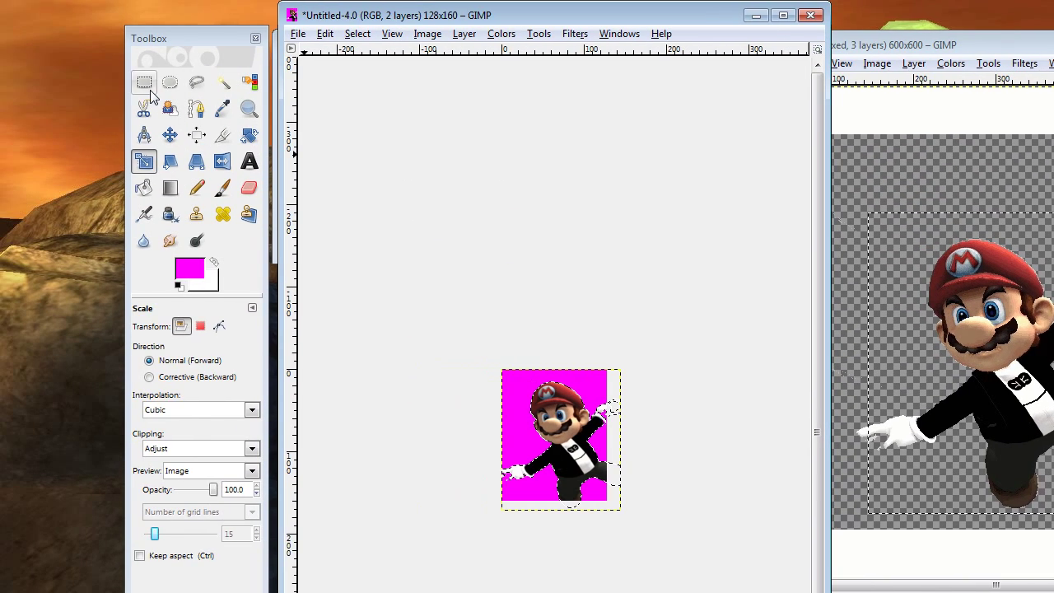
pyautogui.click(167, 86)
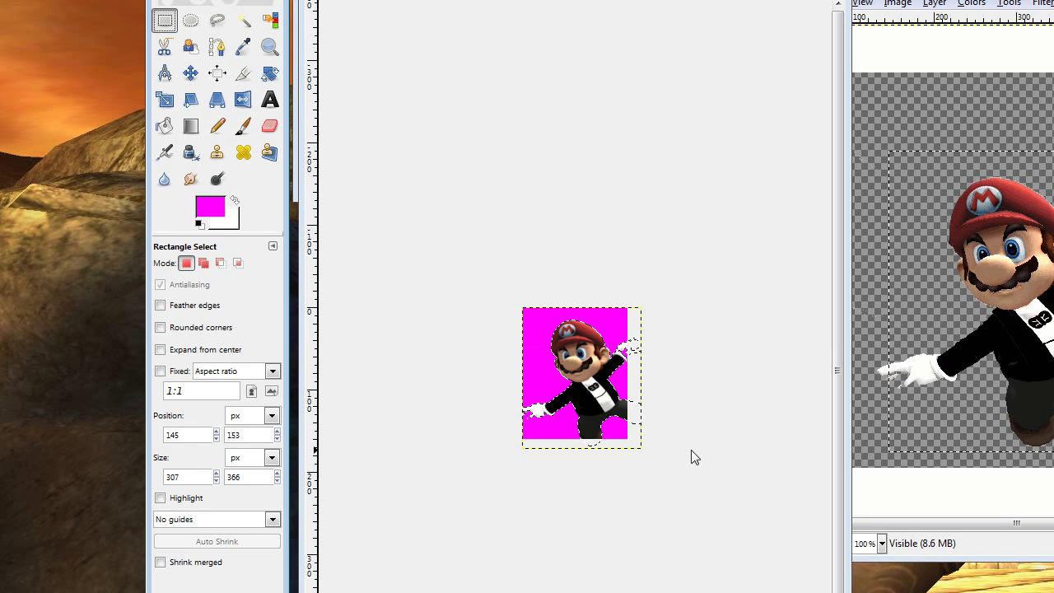
pyautogui.click(619, 278)
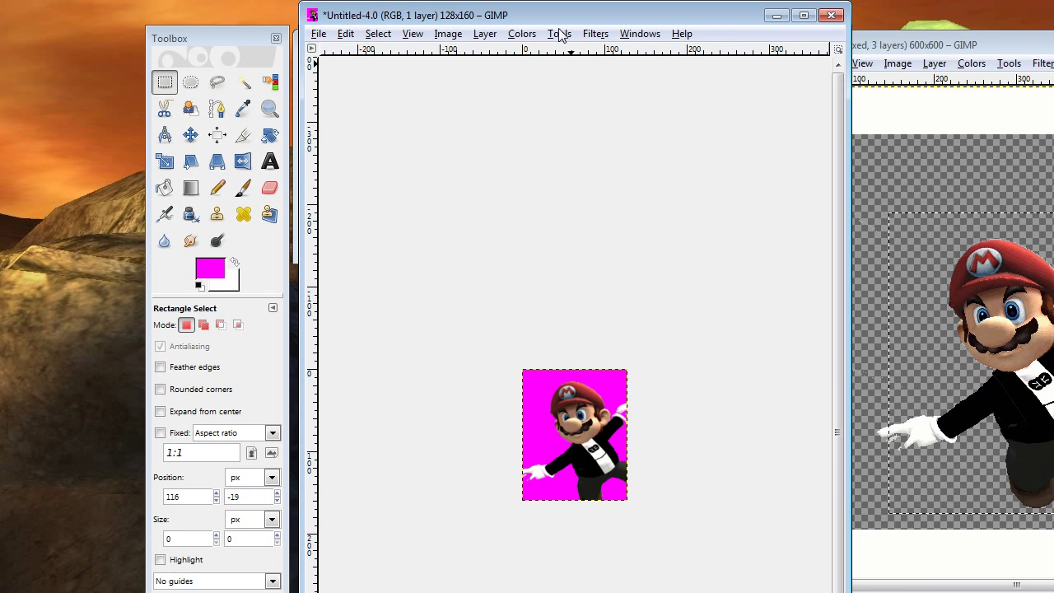
# Convert Untitled-4 to indexed colour using the custom Untitled#2 palette
pyautogui.click(561, 37)
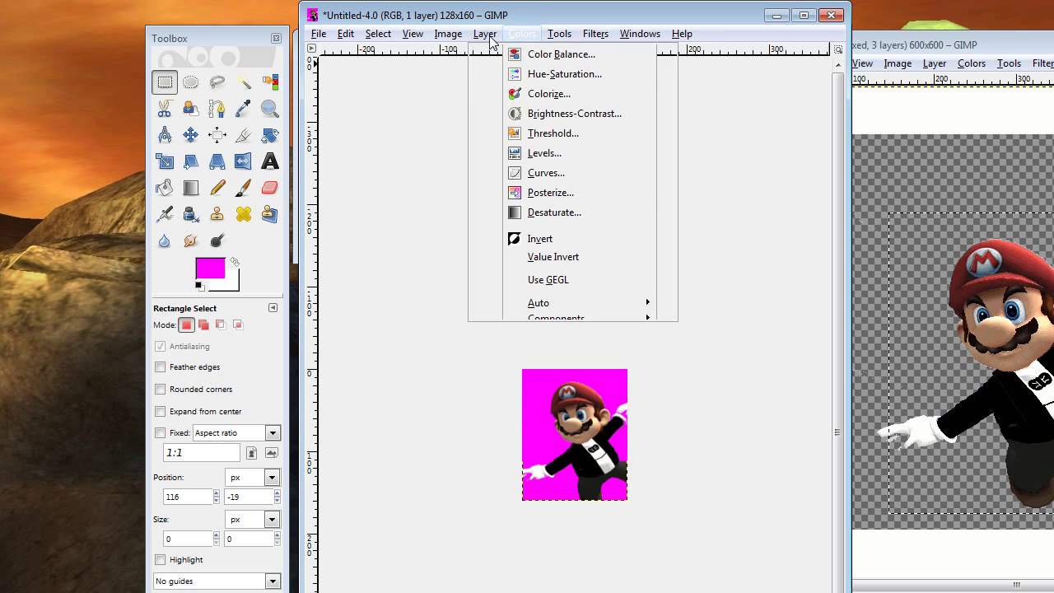
pyautogui.moveTo(554, 70)
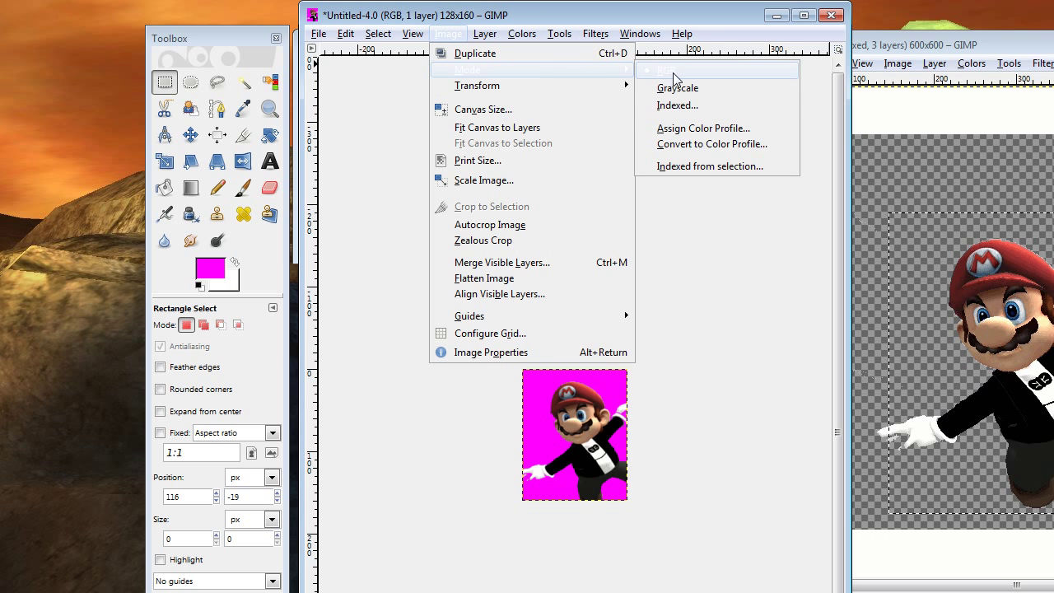
pyautogui.click(687, 108)
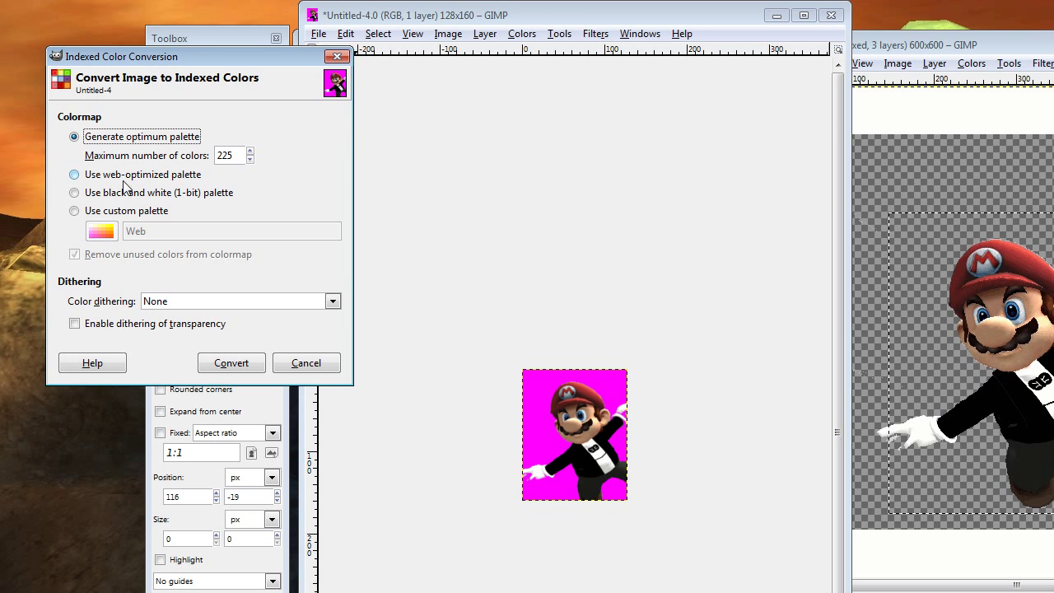
pyautogui.click(115, 210)
pyautogui.click(102, 232)
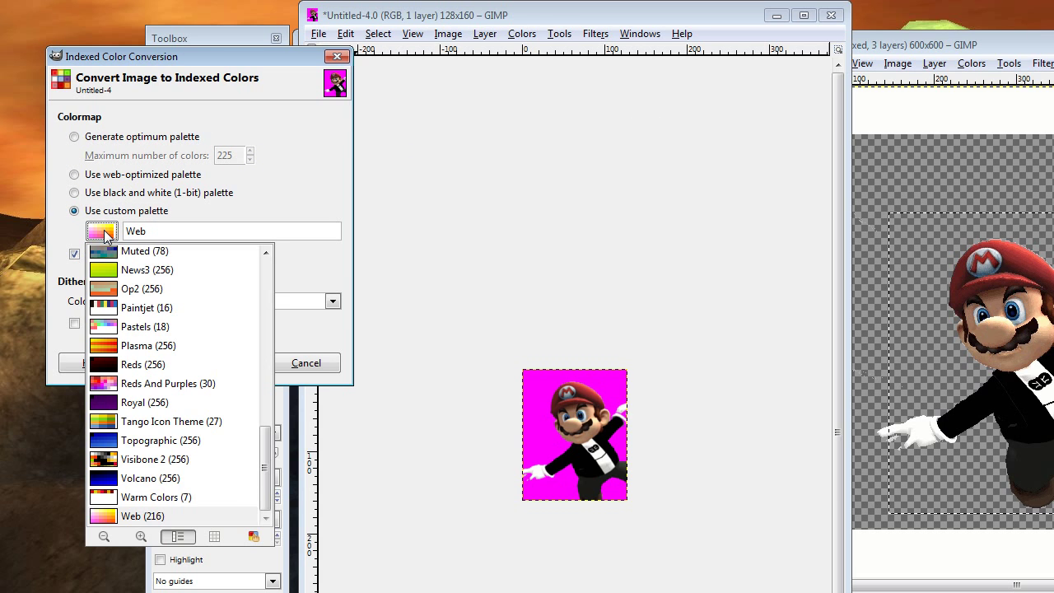
pyautogui.moveTo(263, 416); pyautogui.dragTo(254, 184)
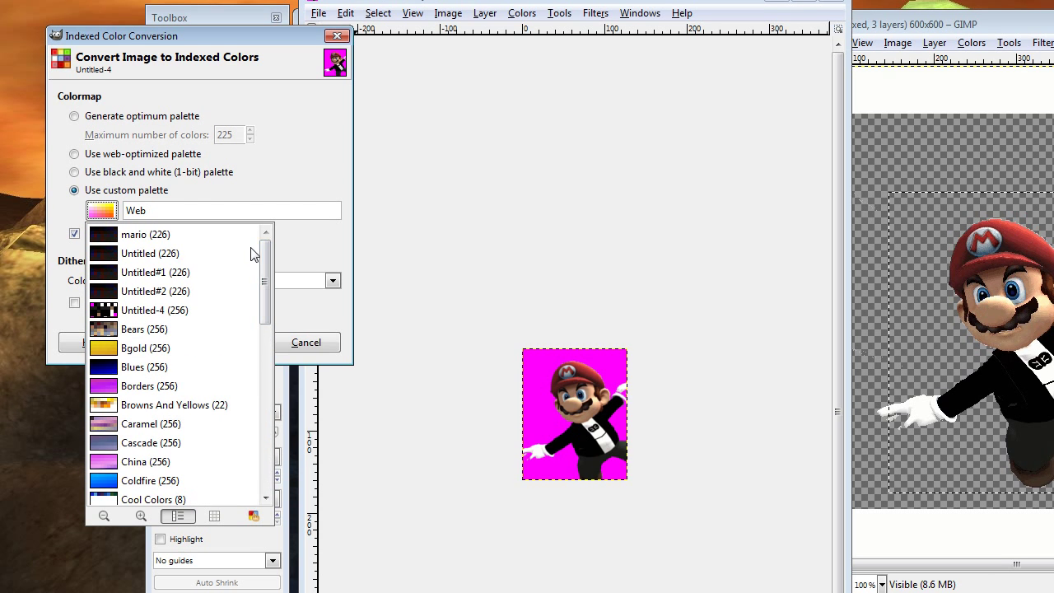
pyautogui.click(186, 293)
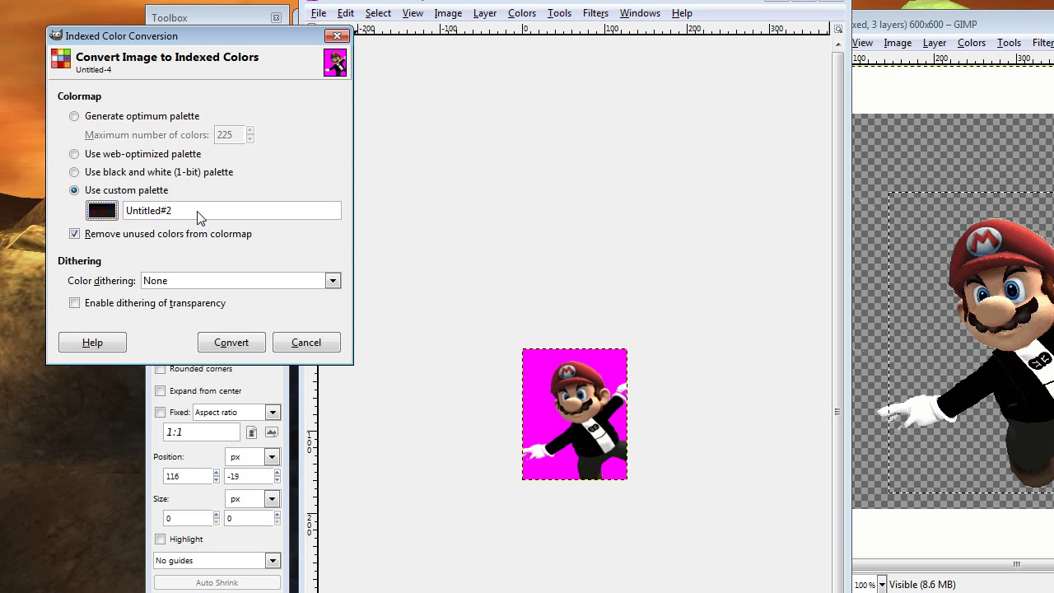
pyautogui.click(245, 342)
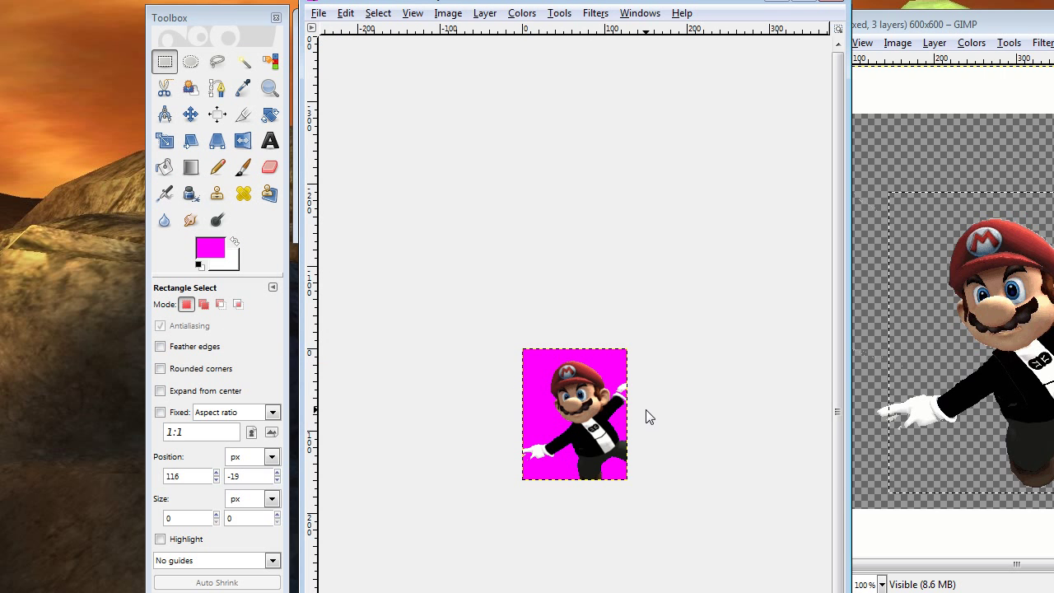
# Browse Y: > SMASH HACK FOR 2.0 > Textures - PORTRAIT > CUPASH > newfiles and pick mario1_big.tga
pyautogui.press('ctrl')
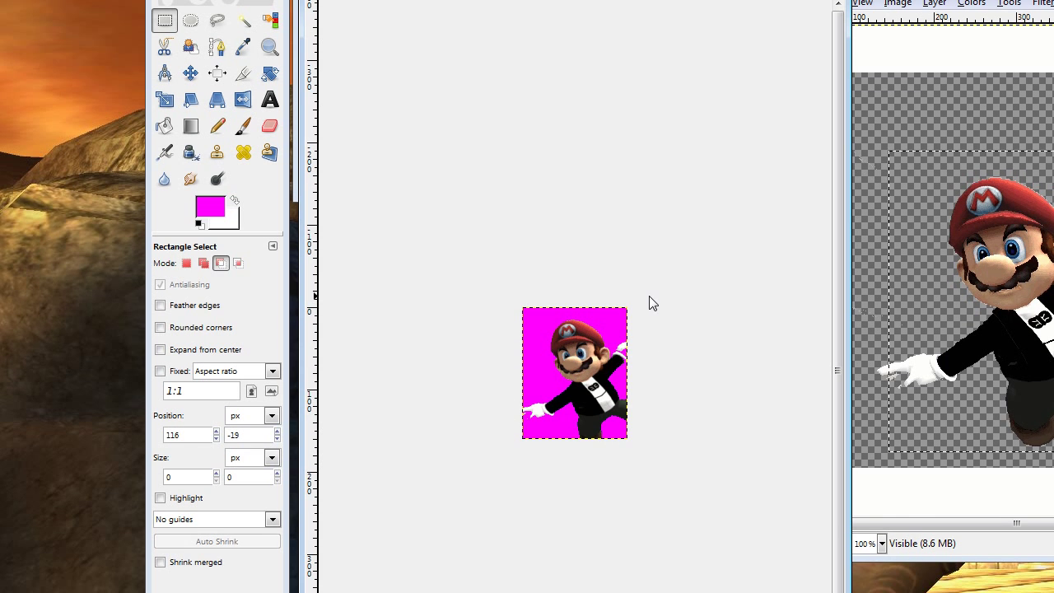
pyautogui.hotkey('ctrl', 's')
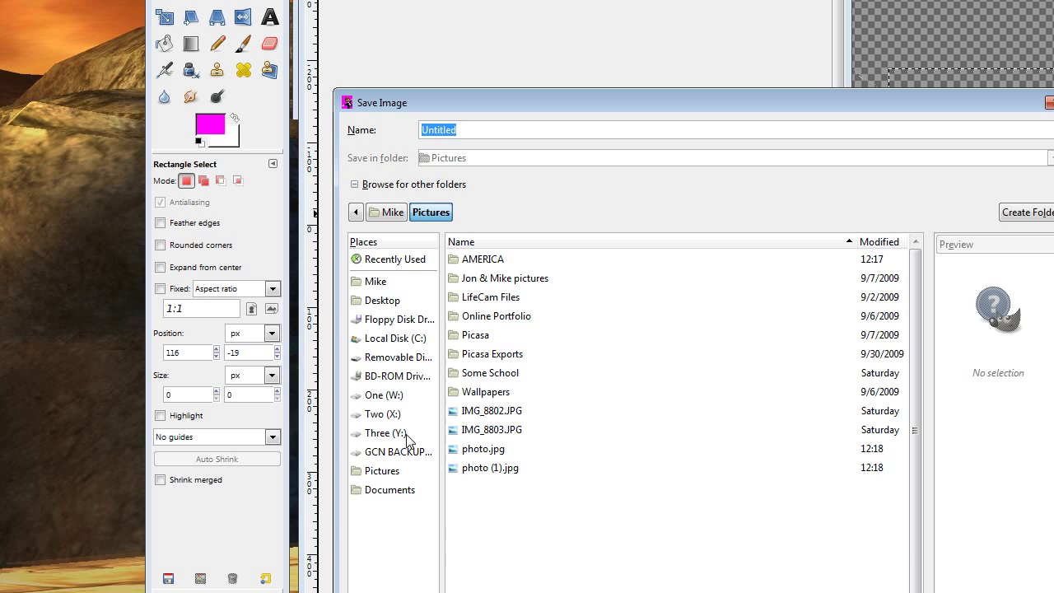
pyautogui.click(416, 516)
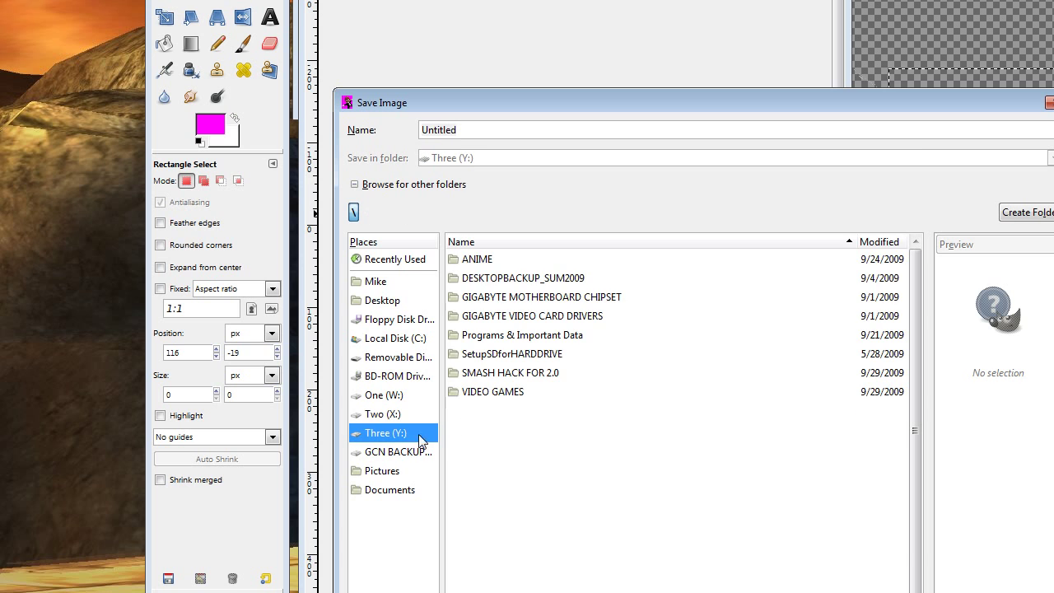
pyautogui.doubleClick(519, 375)
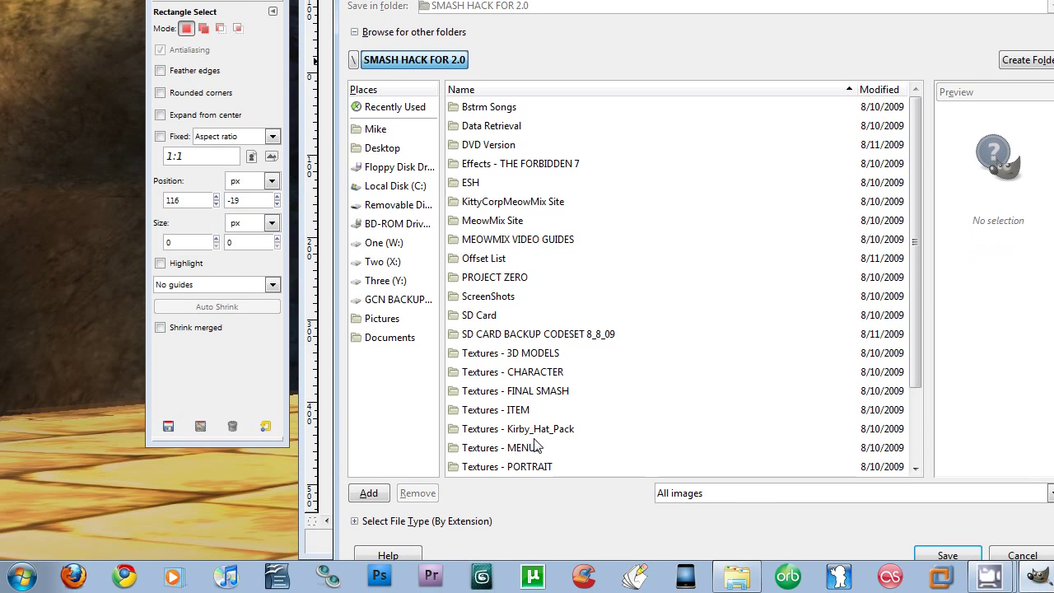
pyautogui.doubleClick(543, 470)
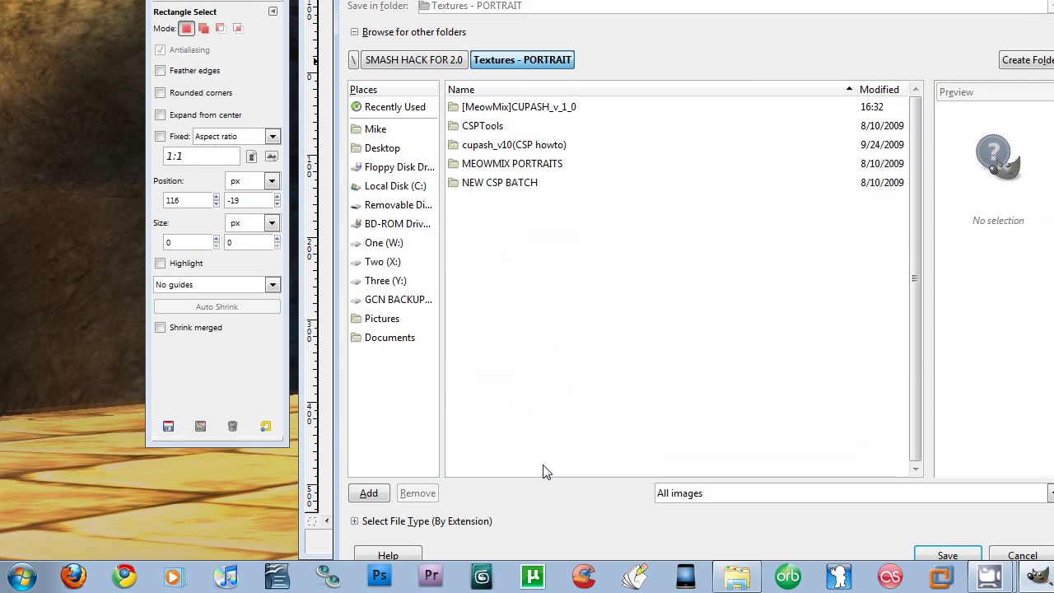
pyautogui.doubleClick(542, 170)
pyautogui.doubleClick(554, 169)
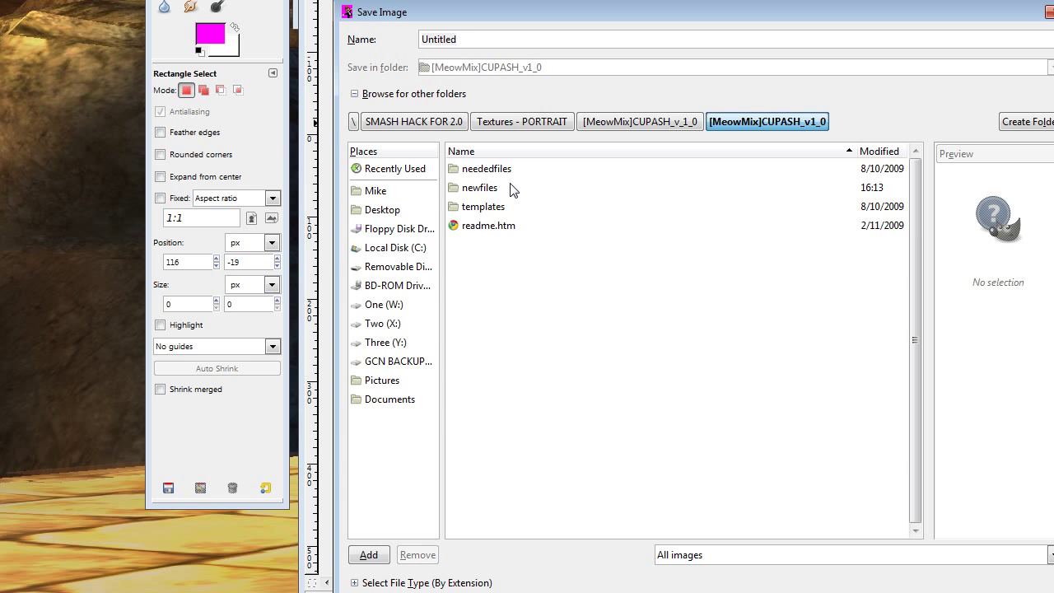
pyautogui.doubleClick(511, 189)
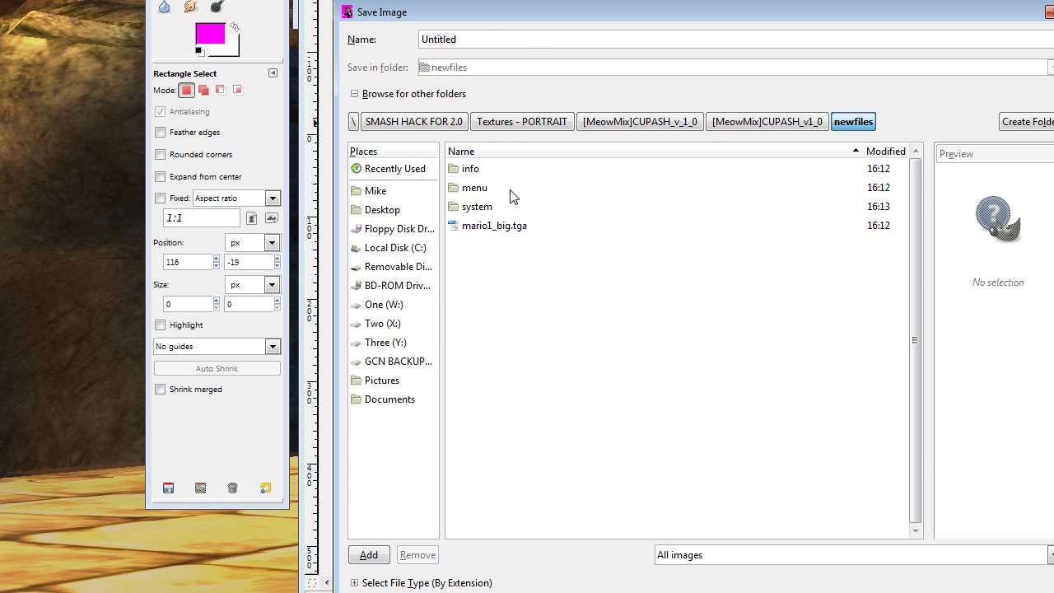
pyautogui.click(515, 225)
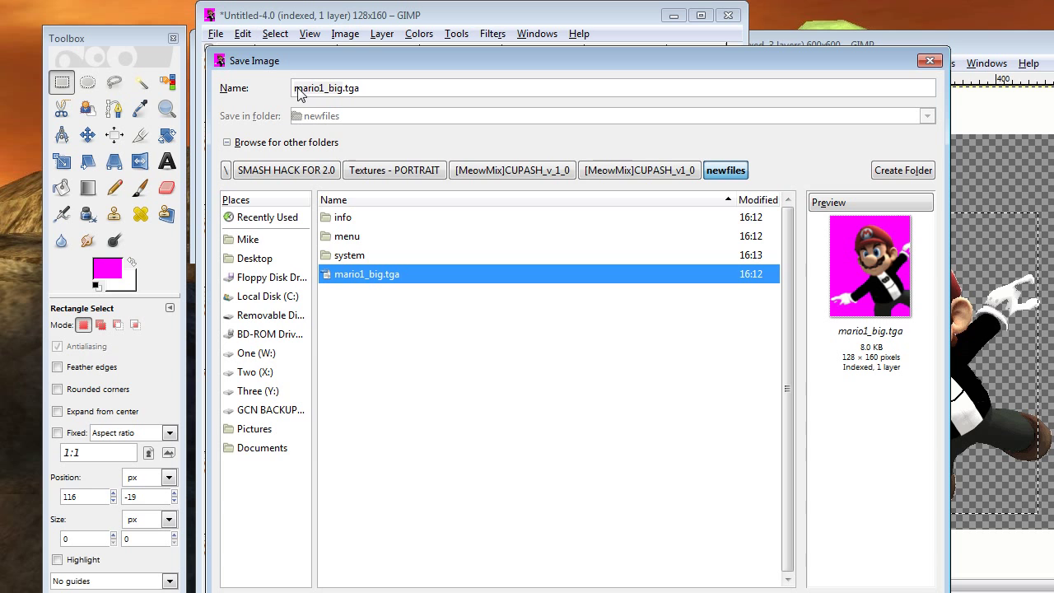
# Check the file name and file-type list, cancel, and reopen the save dialog with Shift+Ctrl+S
pyautogui.click(296, 88)
pyautogui.moveTo(296, 90); pyautogui.dragTo(372, 91)
pyautogui.click(394, 91)
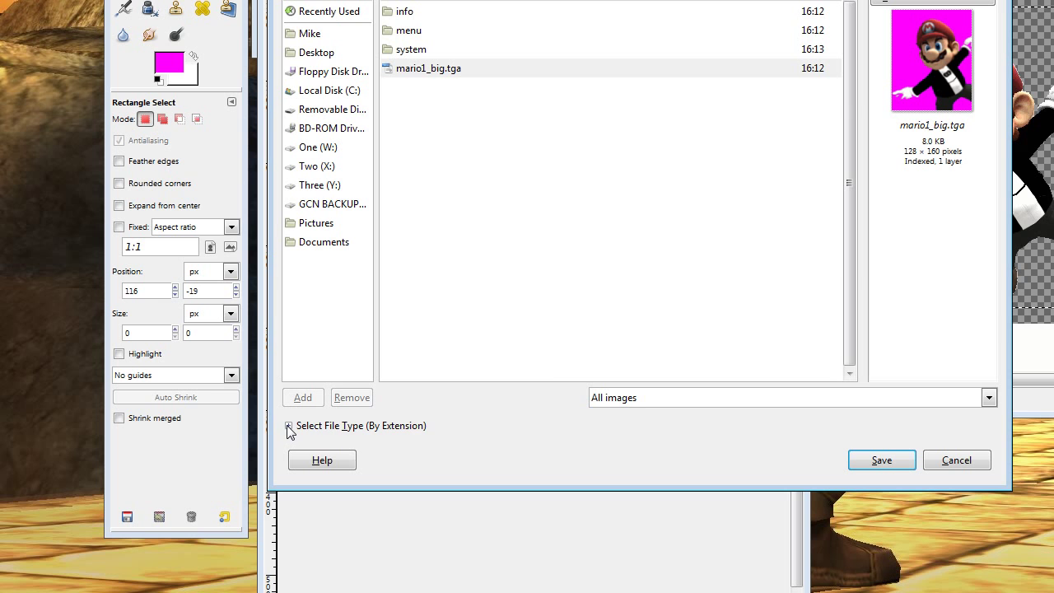
pyautogui.click(289, 426)
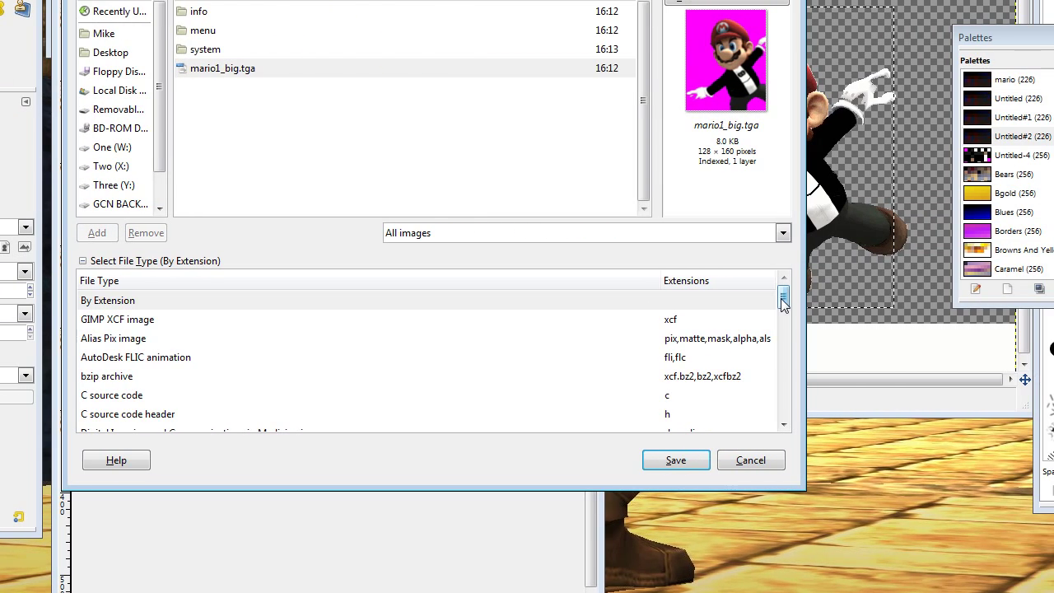
pyautogui.moveTo(968, 298); pyautogui.dragTo(965, 345)
pyautogui.moveTo(778, 346); pyautogui.dragTo(778, 360)
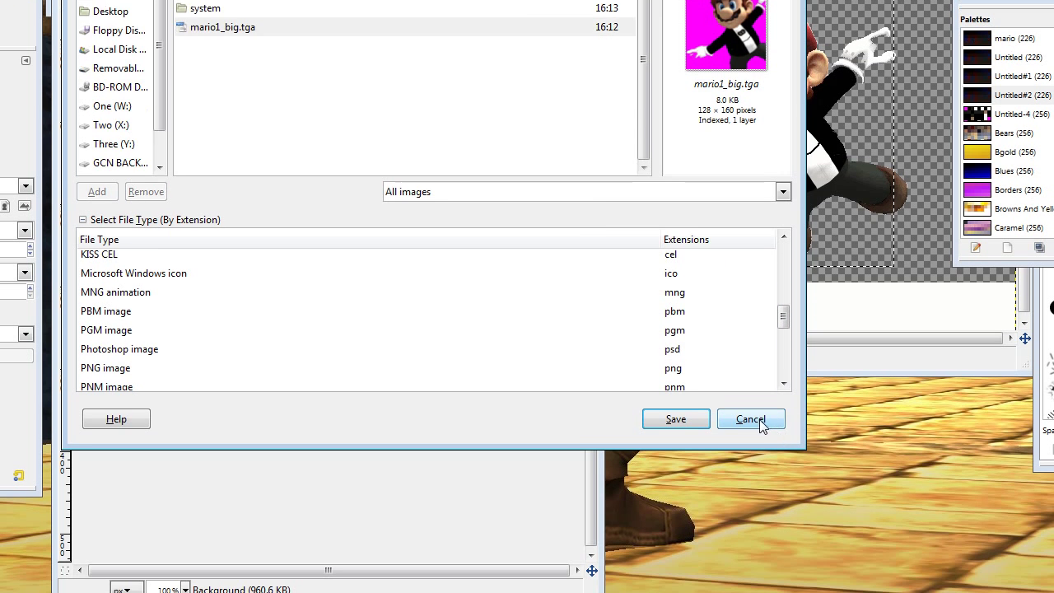
pyautogui.click(759, 462)
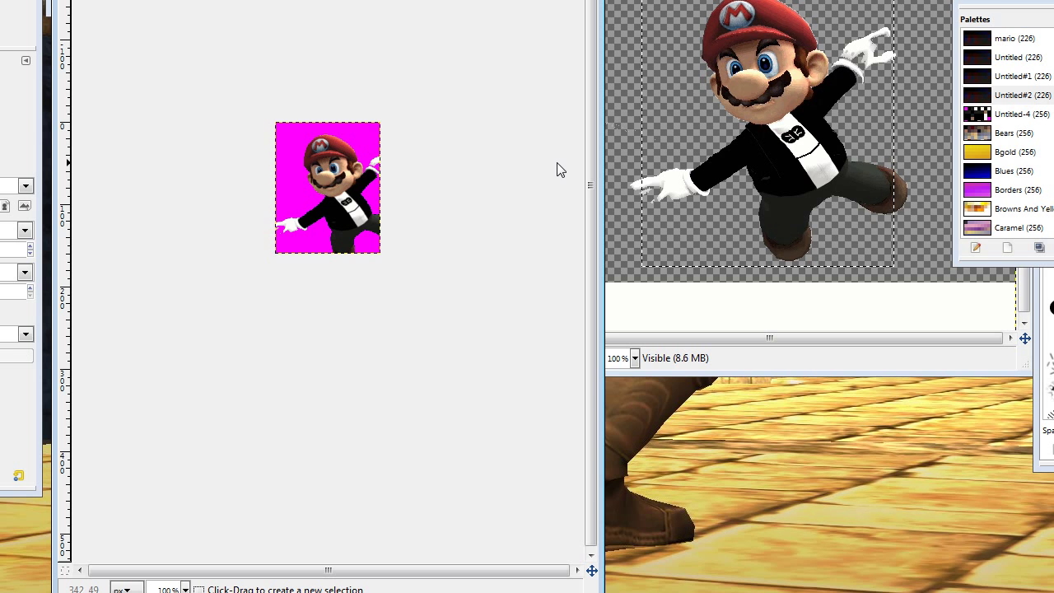
pyautogui.hotkey('ctrl', 'shift', 's')
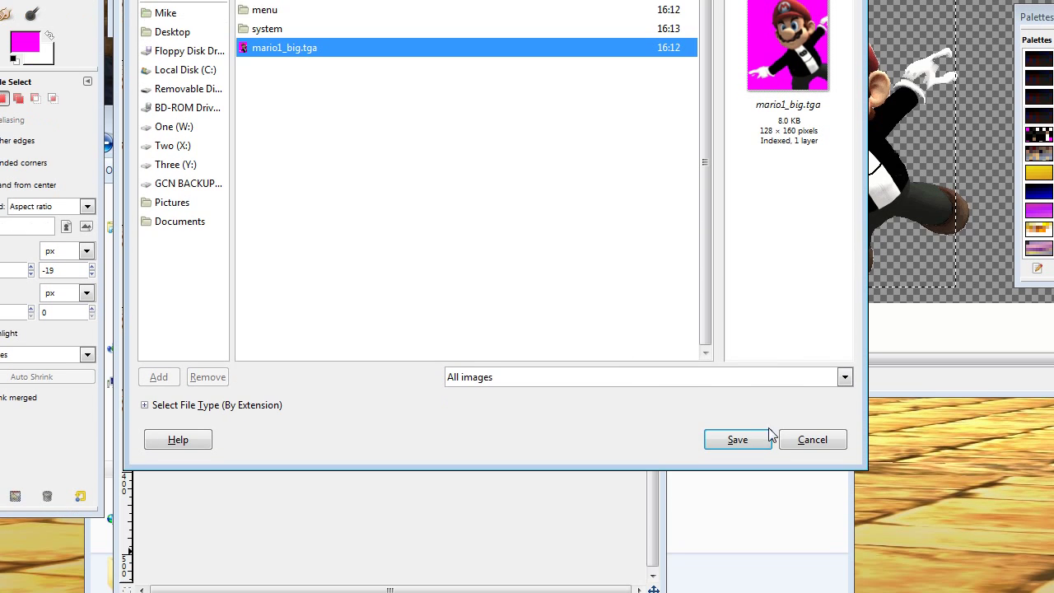
# Save the image over mario1_big.tga and open the newfiles folder in Explorer
pyautogui.click(758, 542)
pyautogui.click(746, 419)
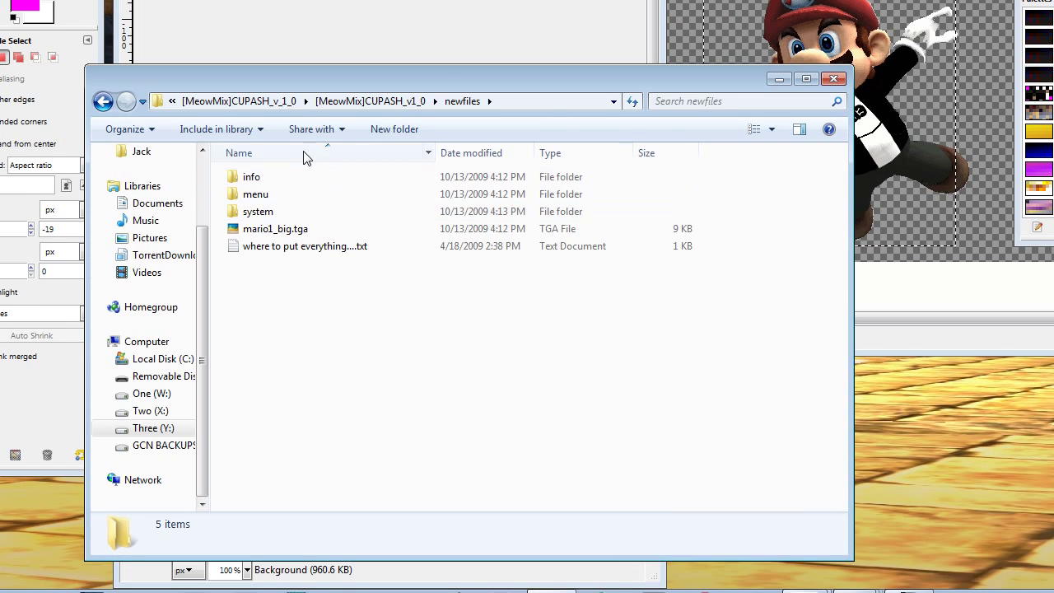
pyautogui.click(365, 102)
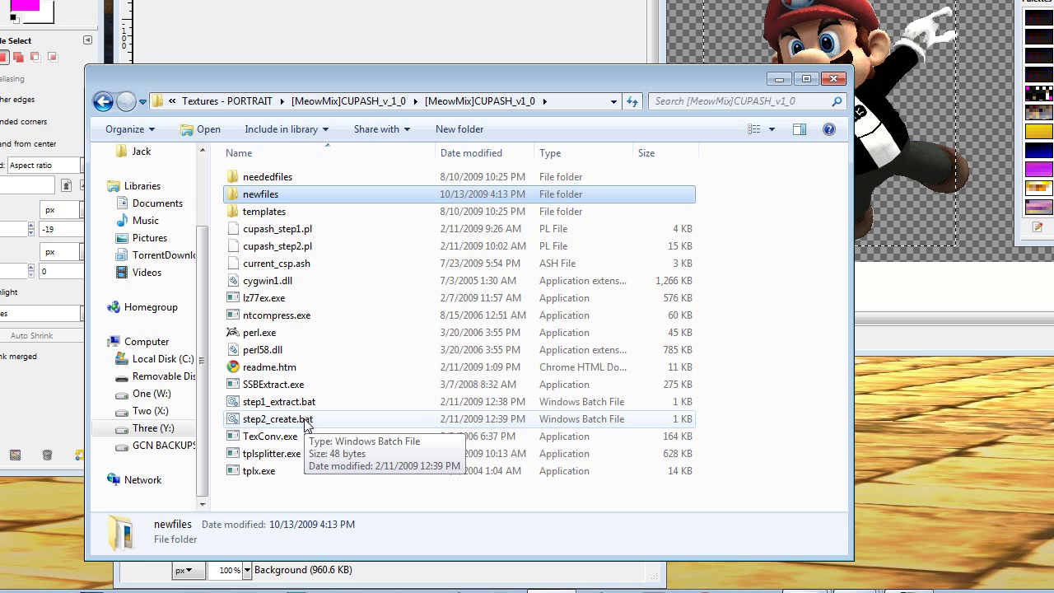
pyautogui.doubleClick(287, 200)
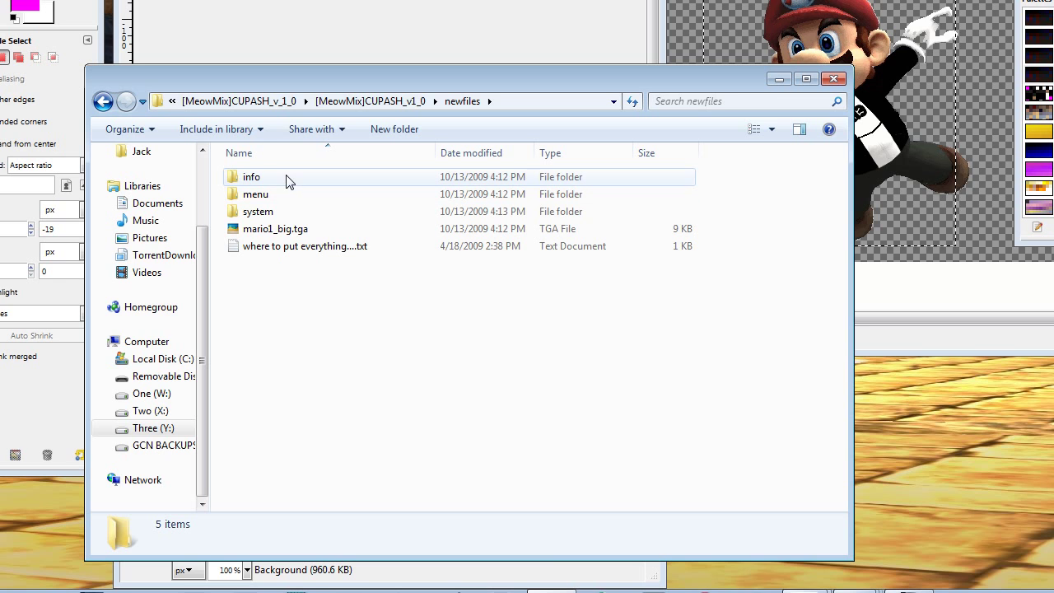
# Select the info, menu and system folders and copy them
pyautogui.click(287, 177)
pyautogui.keyDown('ctrl'); pyautogui.click(288, 196); pyautogui.keyUp('ctrl')
pyautogui.keyDown('ctrl'); pyautogui.click(289, 216); pyautogui.keyUp('ctrl')
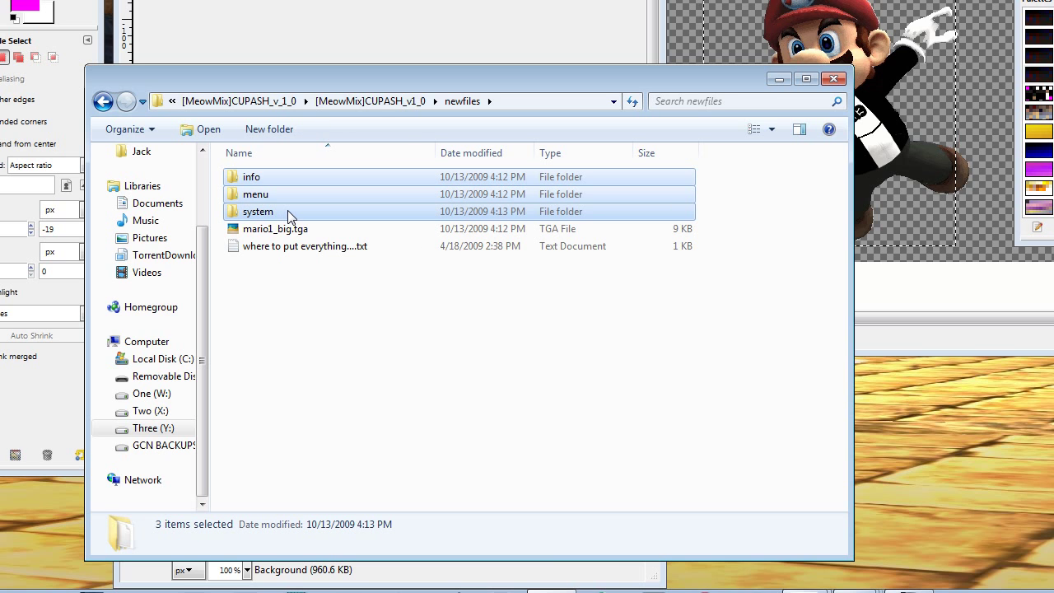
pyautogui.rightClick(290, 216)
pyautogui.click(341, 443)
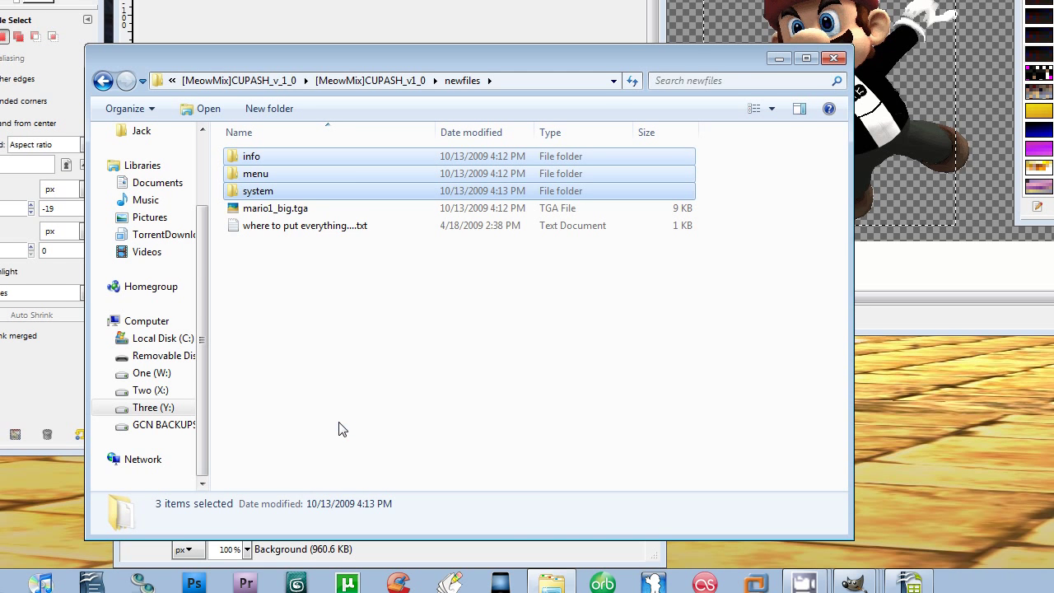
# Browse from Computer to D:\private\wii\app\RSBE\pf\system, where common5.pac (11,919 KB) sits
pyautogui.click(19, 574)
pyautogui.click(284, 330)
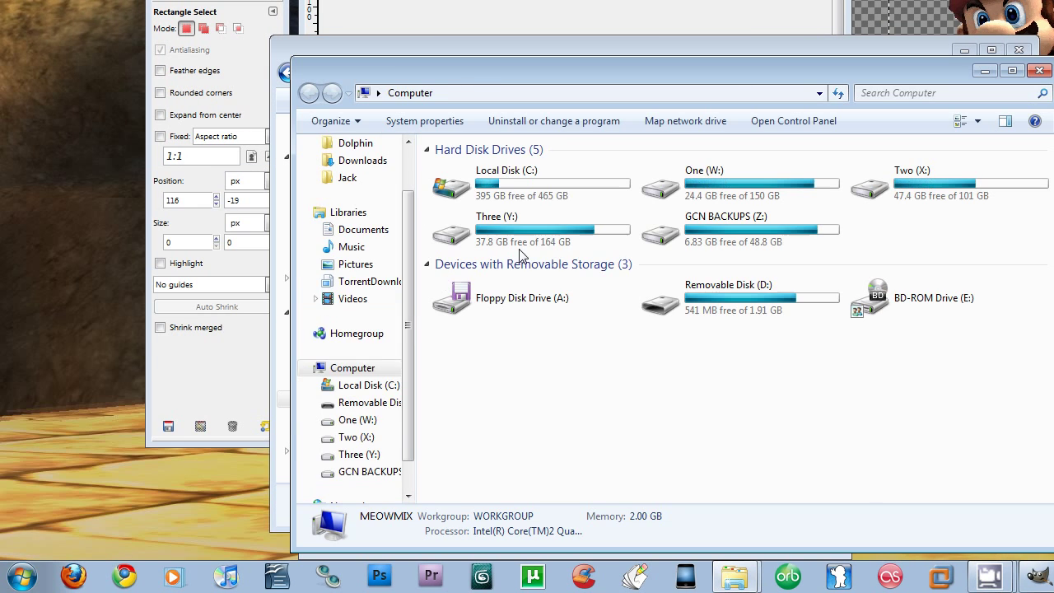
pyautogui.doubleClick(733, 288)
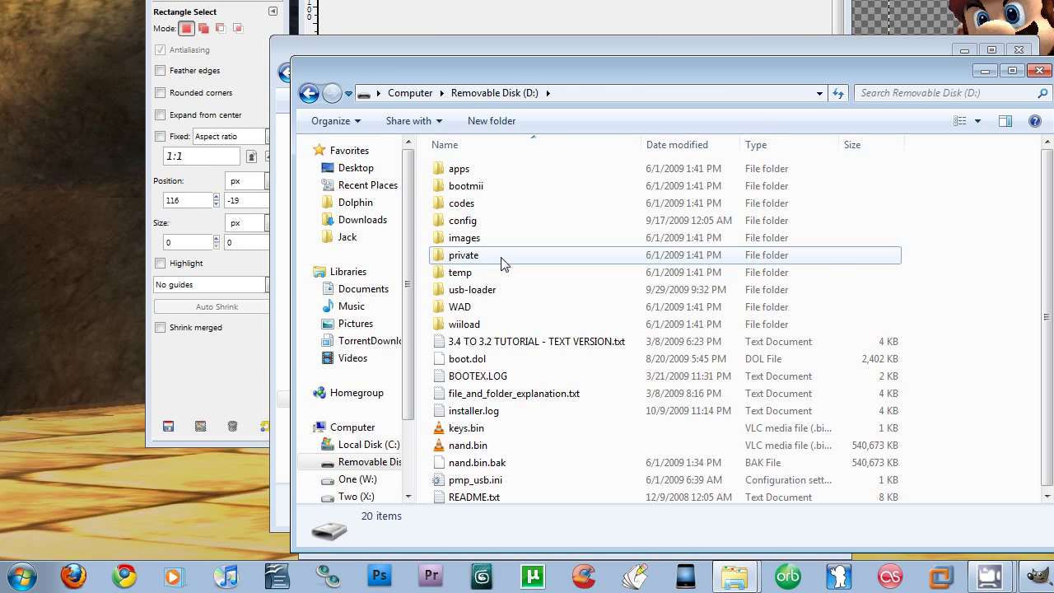
pyautogui.doubleClick(501, 264)
pyautogui.doubleClick(482, 174)
pyautogui.doubleClick(482, 173)
pyautogui.doubleClick(482, 174)
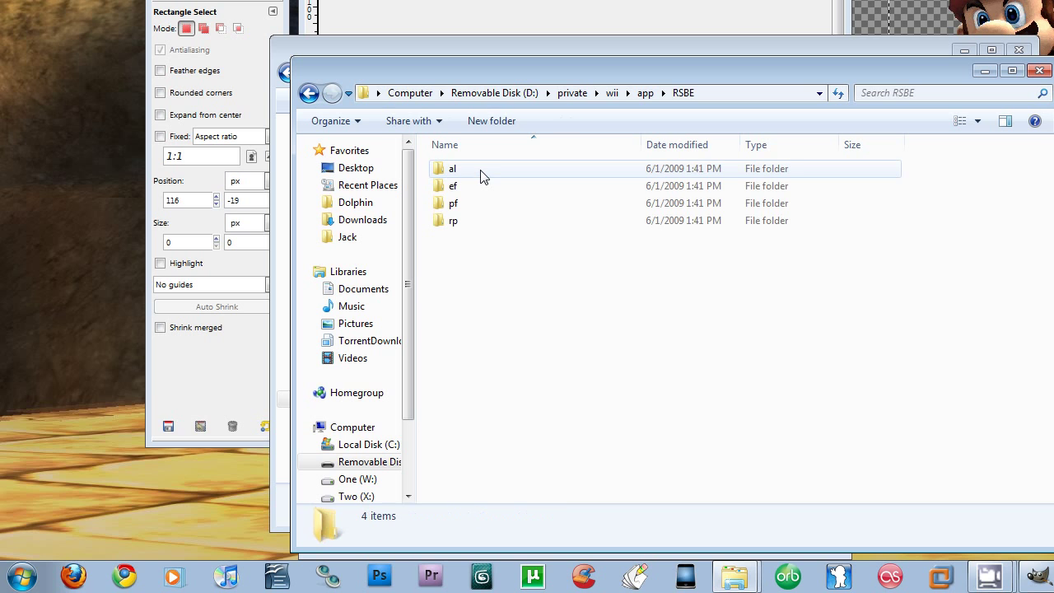
pyautogui.doubleClick(483, 204)
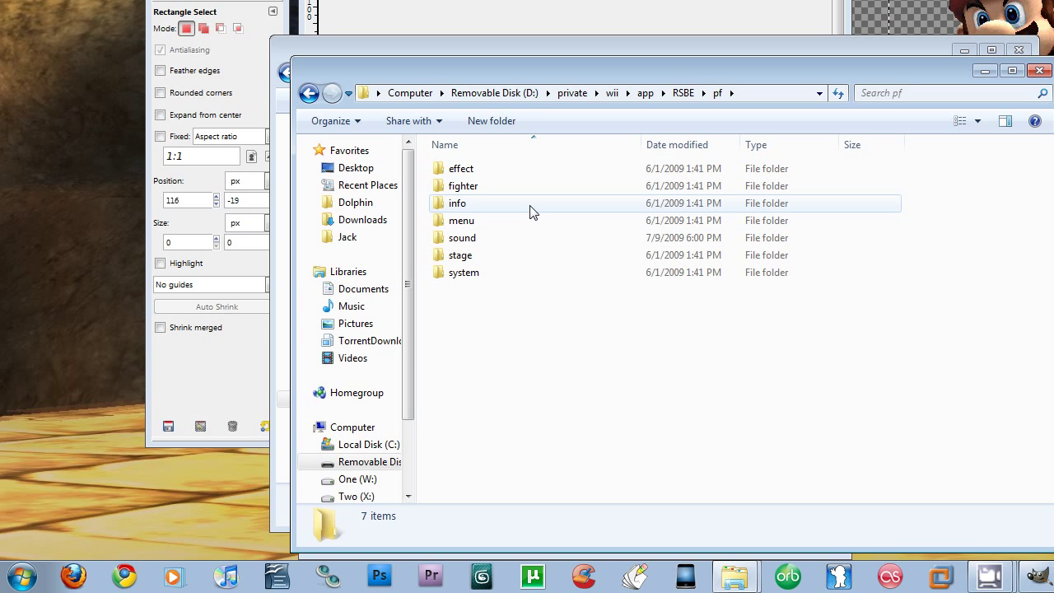
pyautogui.doubleClick(488, 273)
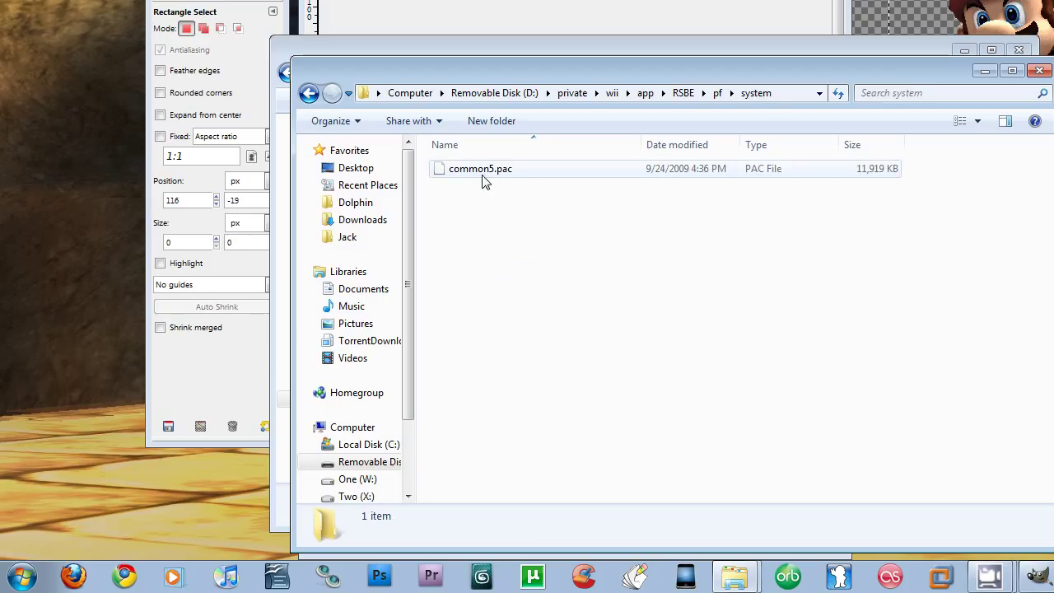